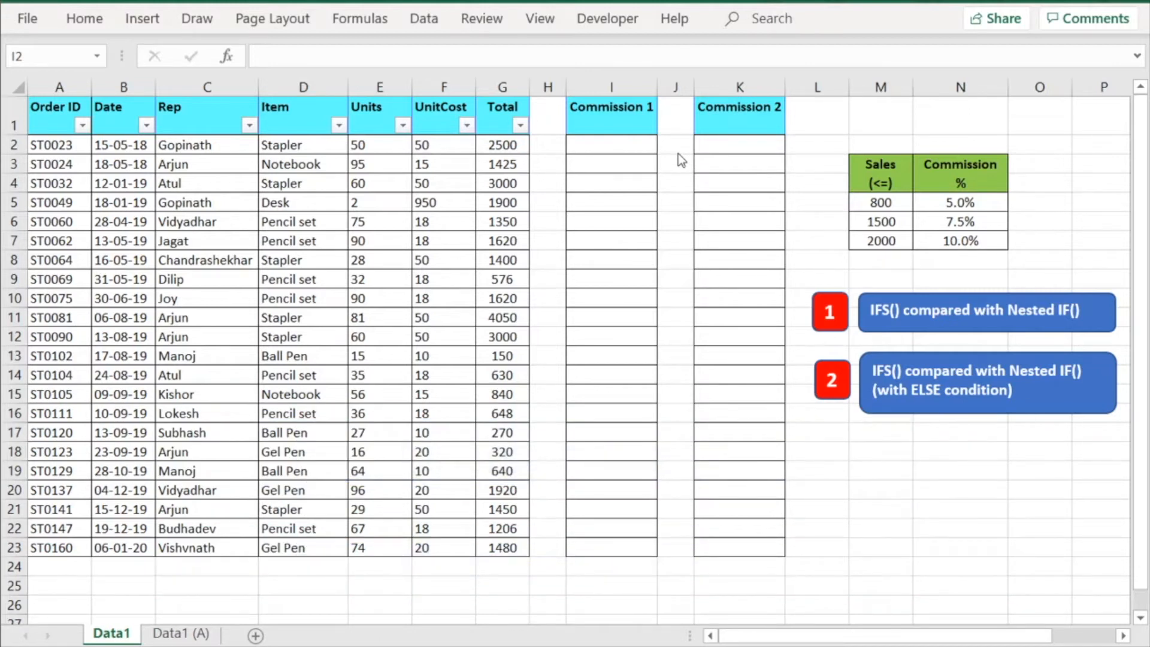
Step: Start an IF formula in cell I2 under Commission 1 with the logical test G2<=$M$5, using an absolute threshold reference
{"action": "left_click", "coordinate": [597, 144]}
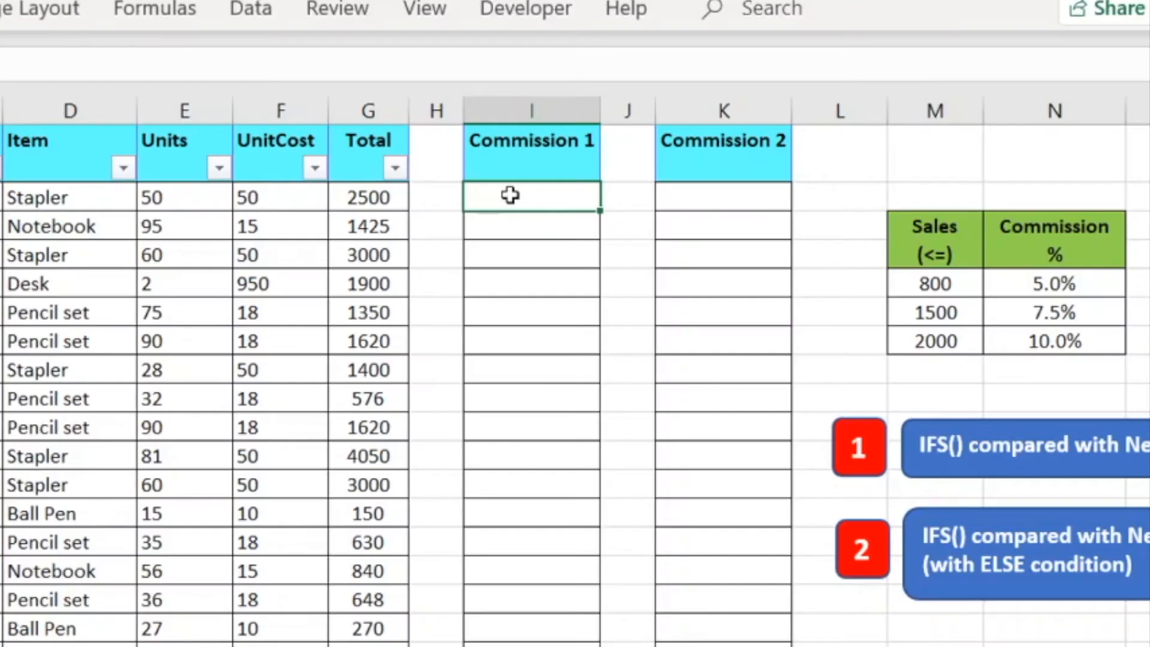
{"action": "type", "text": "=if"}
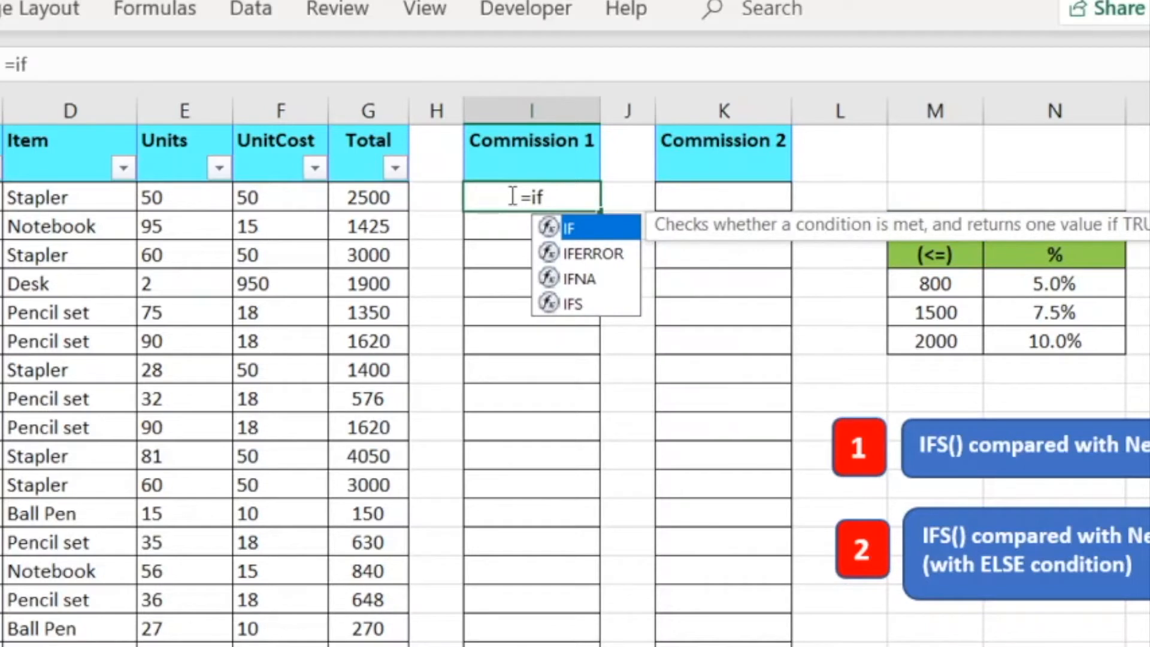
{"action": "type", "text": "("}
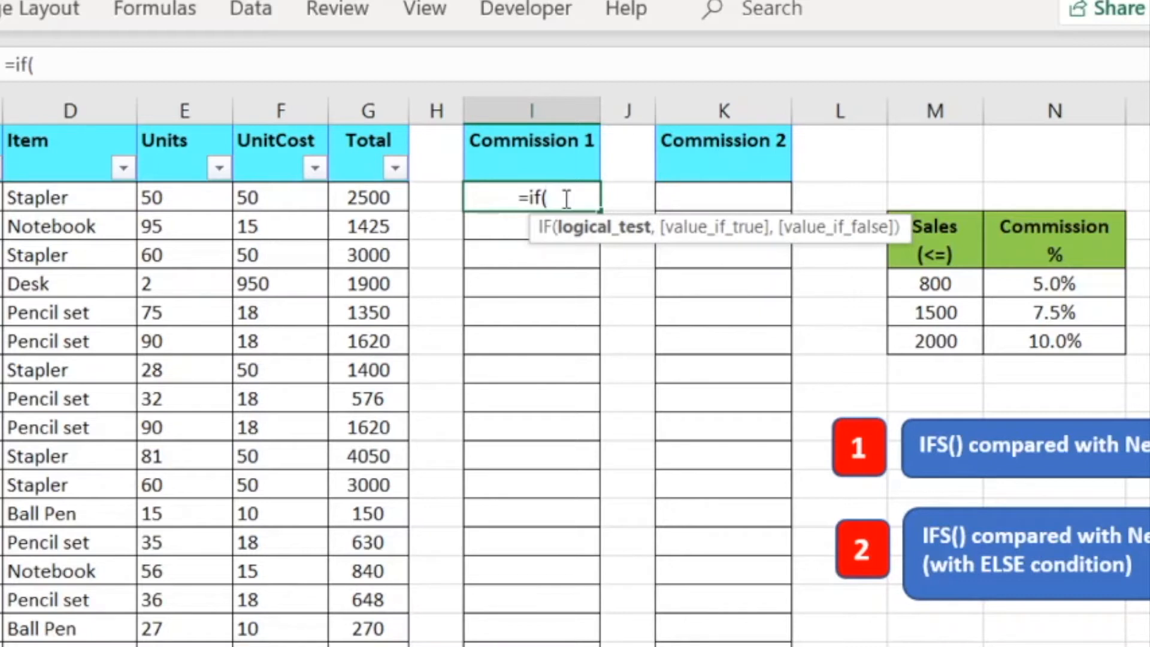
{"action": "left_click", "coordinate": [360, 200]}
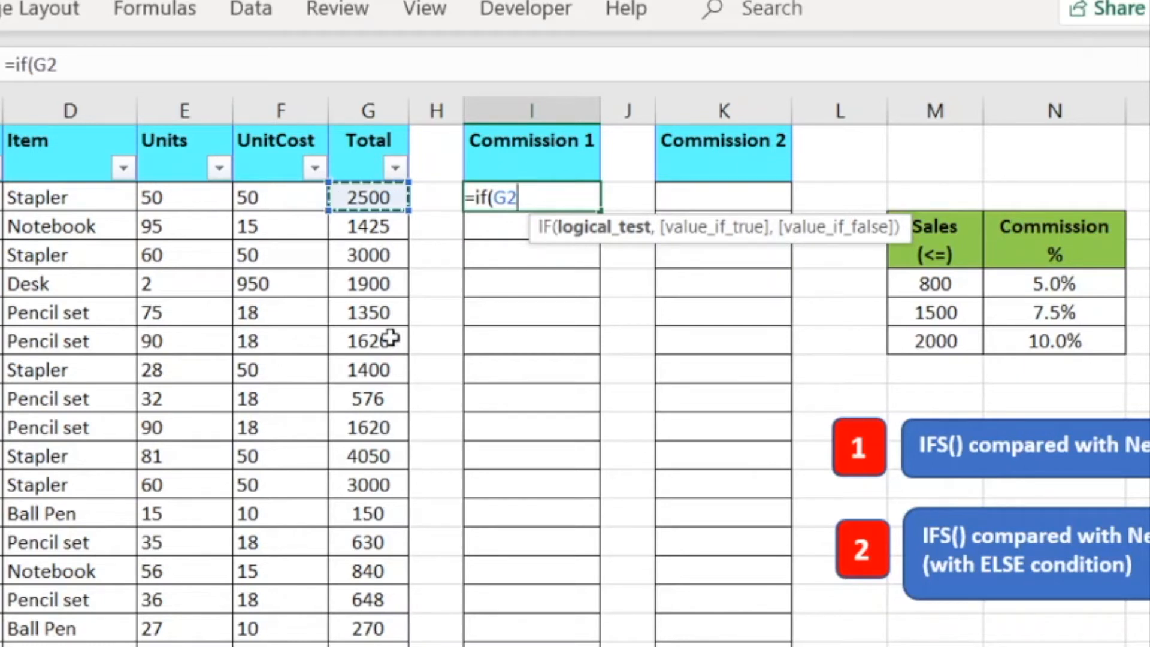
{"action": "type", "text": "<="}
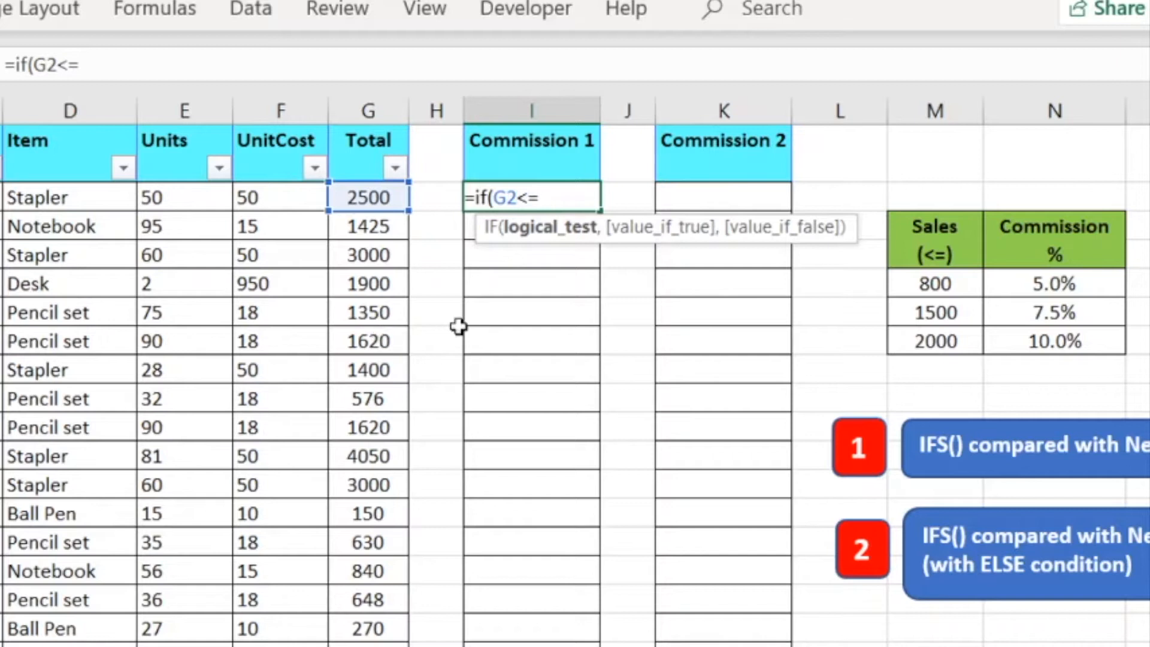
{"action": "left_click", "coordinate": [932, 287]}
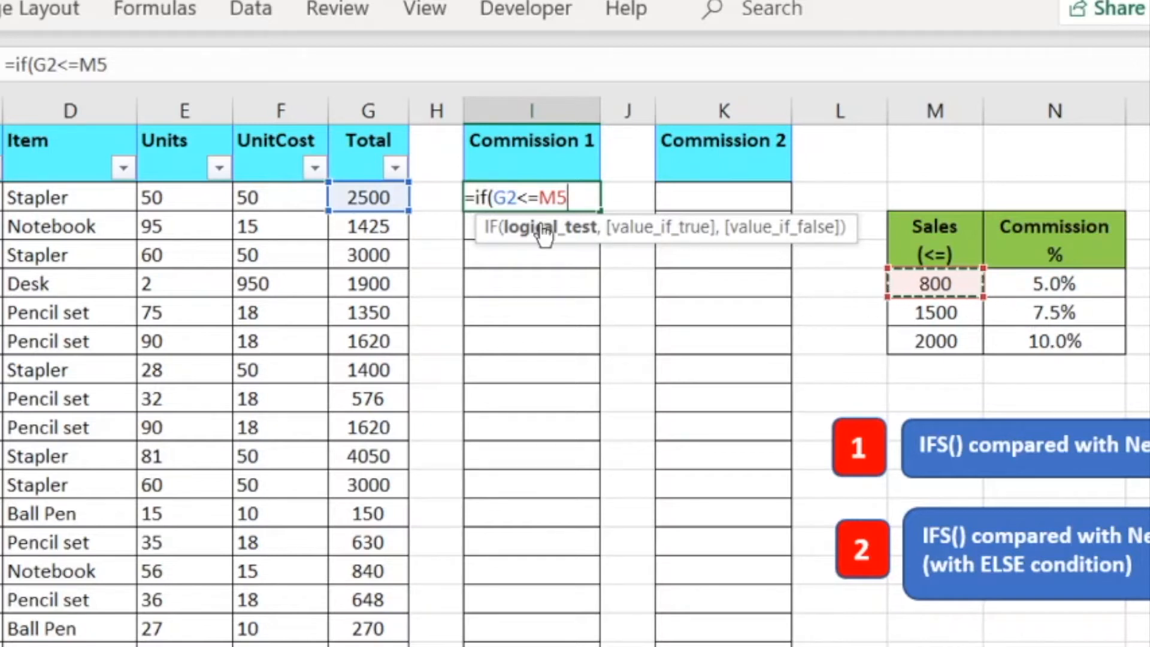
{"action": "double_click", "coordinate": [543, 198]}
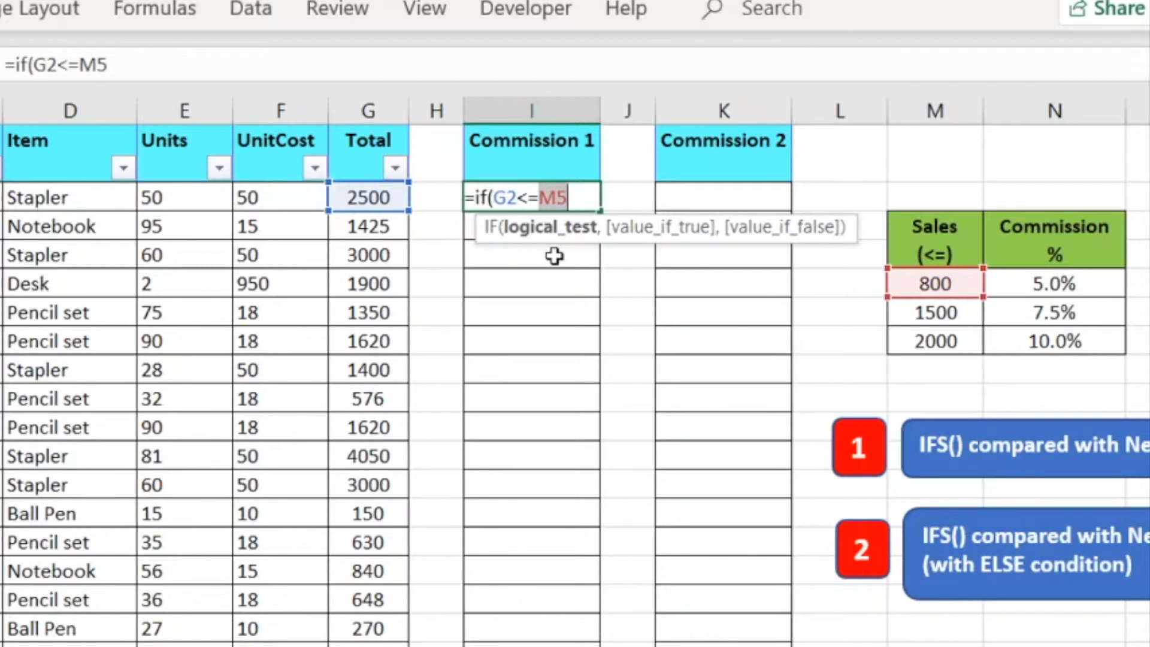
{"action": "key", "text": "F4"}
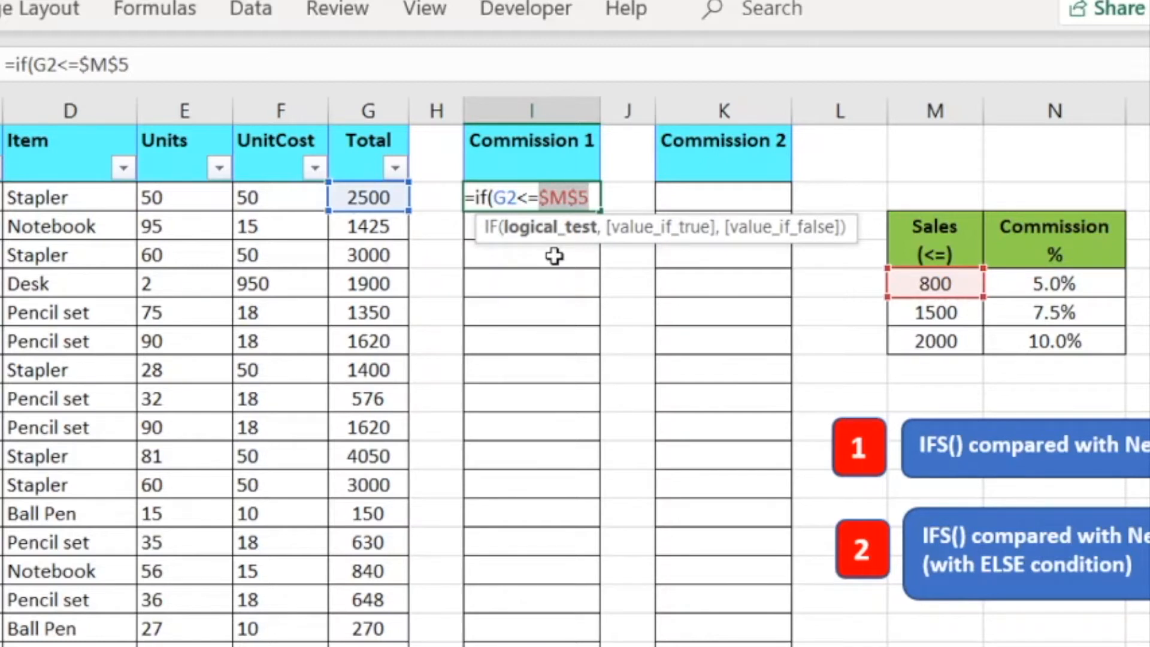
{"action": "left_click", "coordinate": [595, 198]}
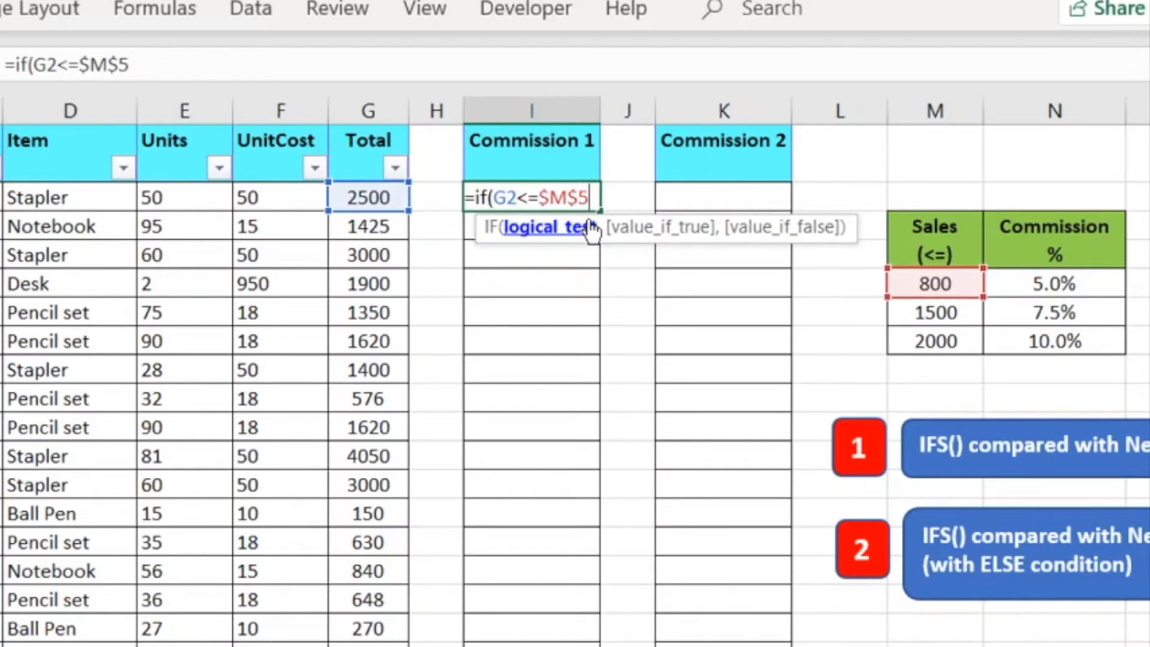
{"action": "type", "text": ","}
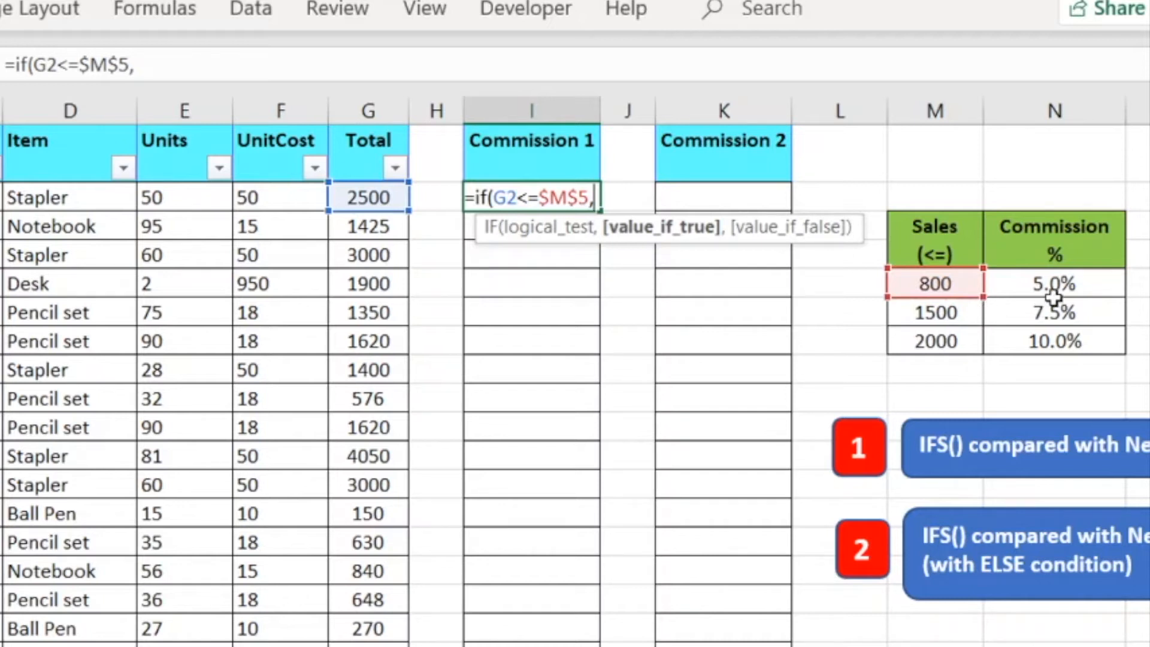
Step: Enter G2*$N$5 as the value if true of the first IF, with the commission rate reference locked
{"action": "left_click", "coordinate": [388, 196]}
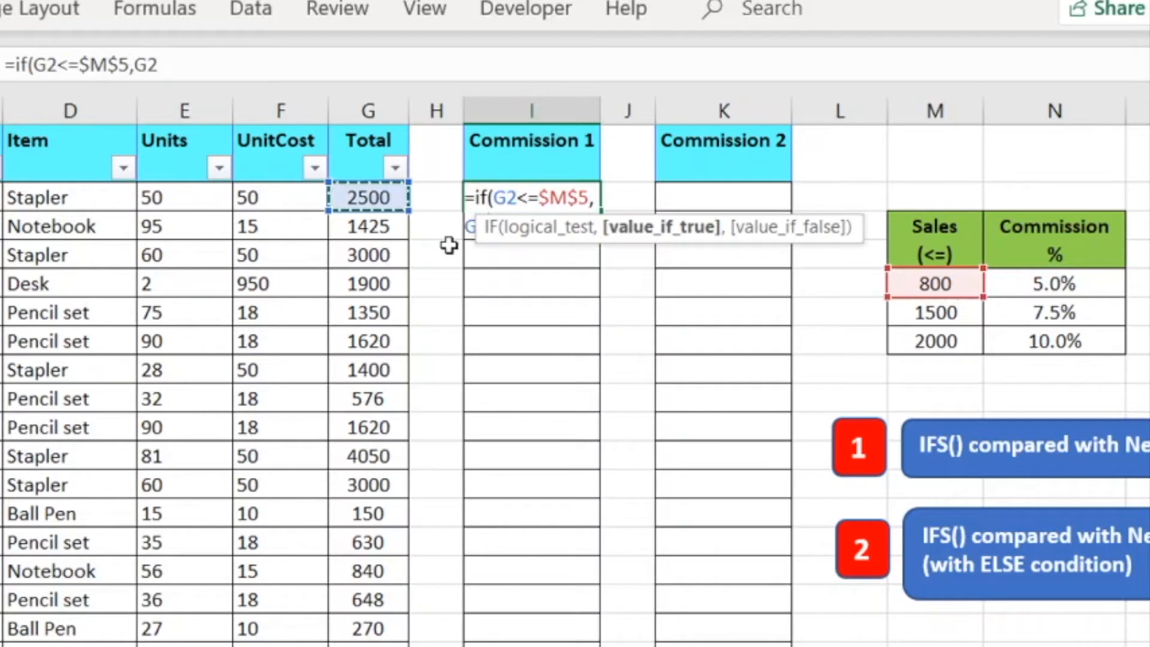
{"action": "type", "text": "*"}
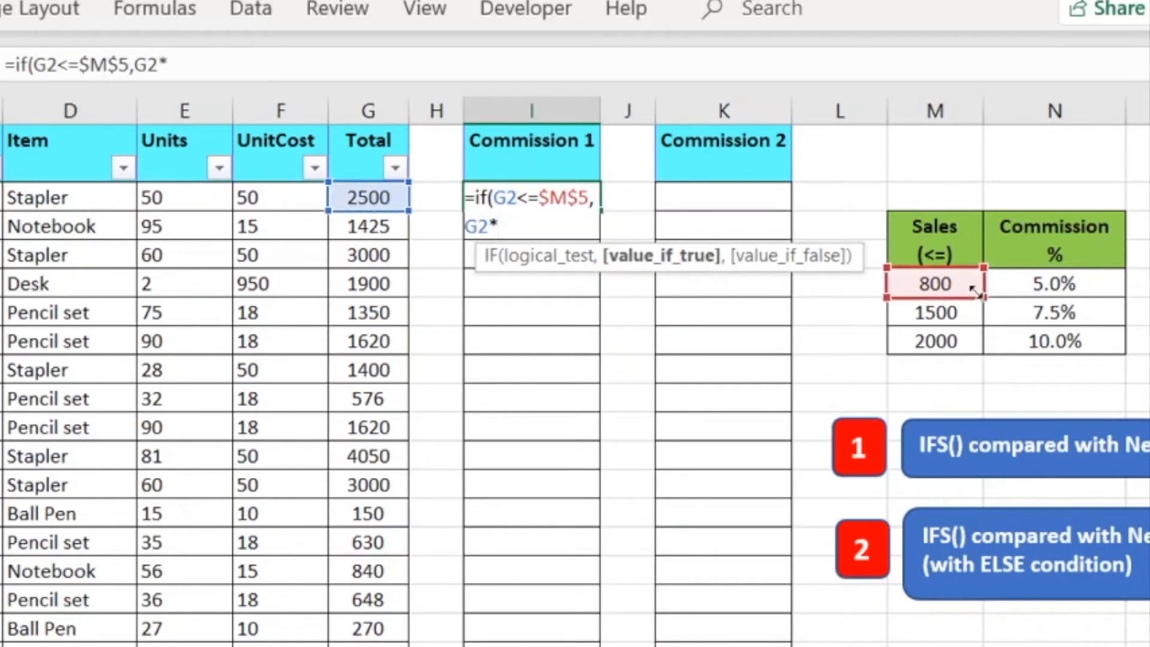
{"action": "left_click", "coordinate": [1066, 283]}
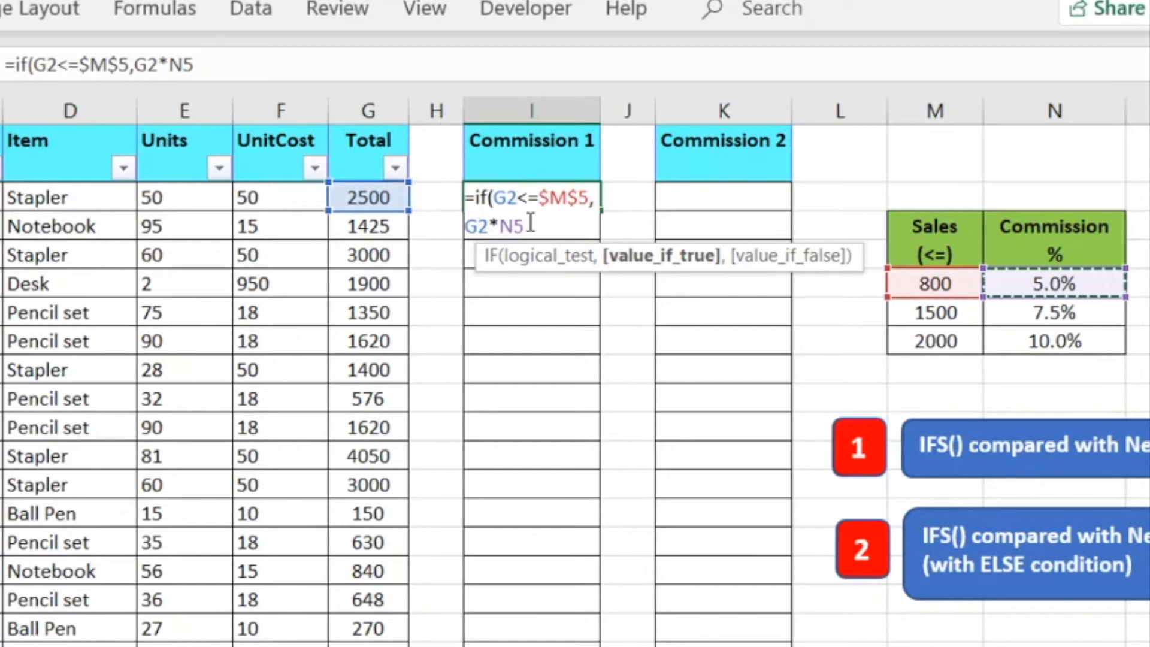
{"action": "left_click_drag", "start_coordinate": [527, 227], "coordinate": [503, 231]}
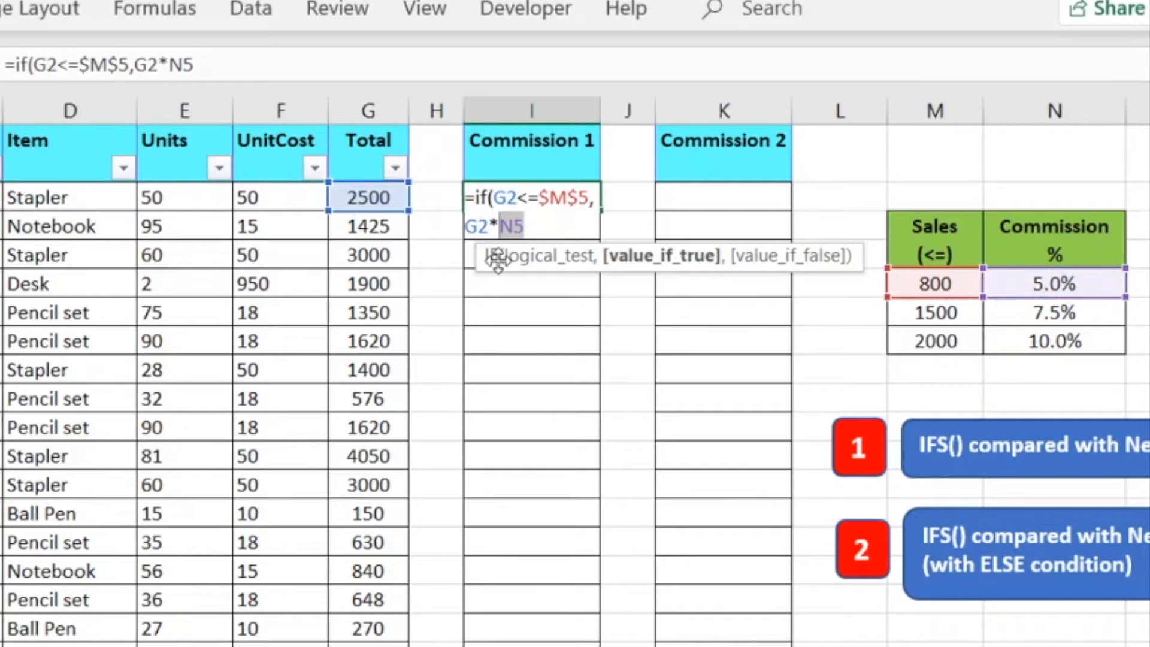
{"action": "key", "text": "F4"}
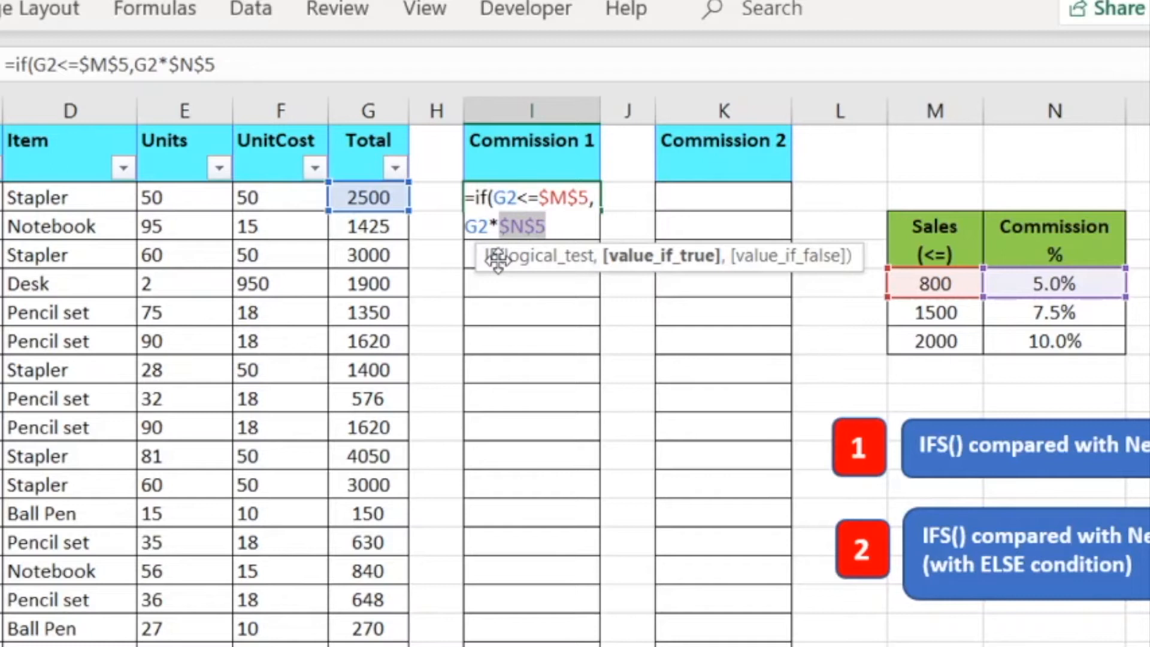
{"action": "left_click", "coordinate": [560, 225]}
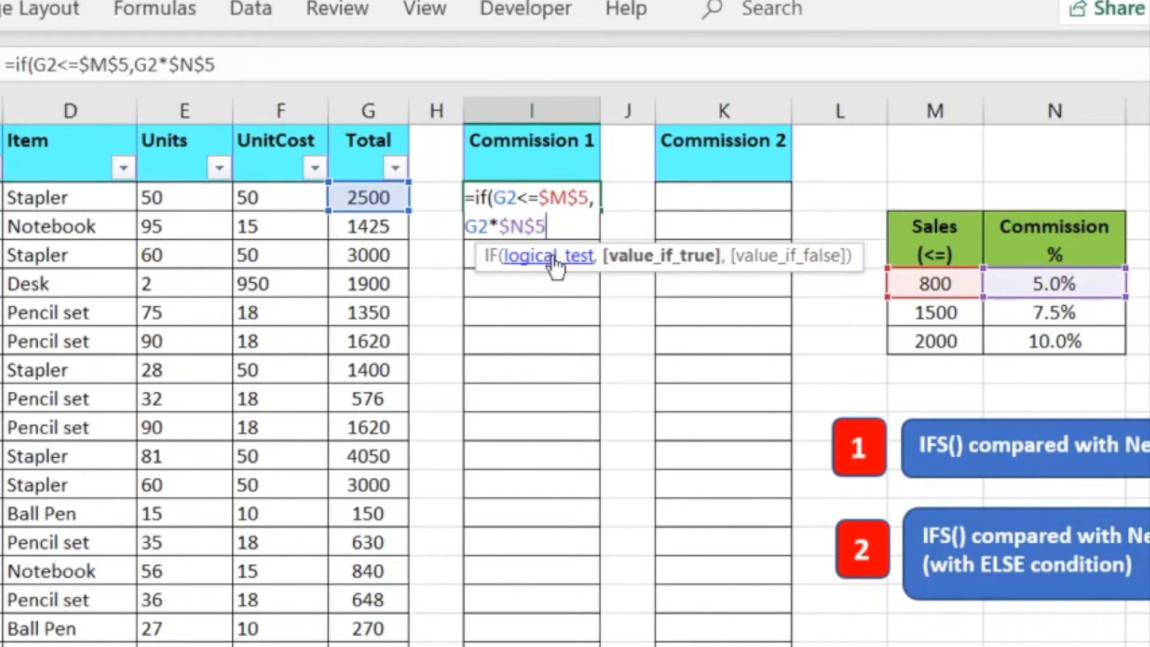
{"action": "type", "text": ","}
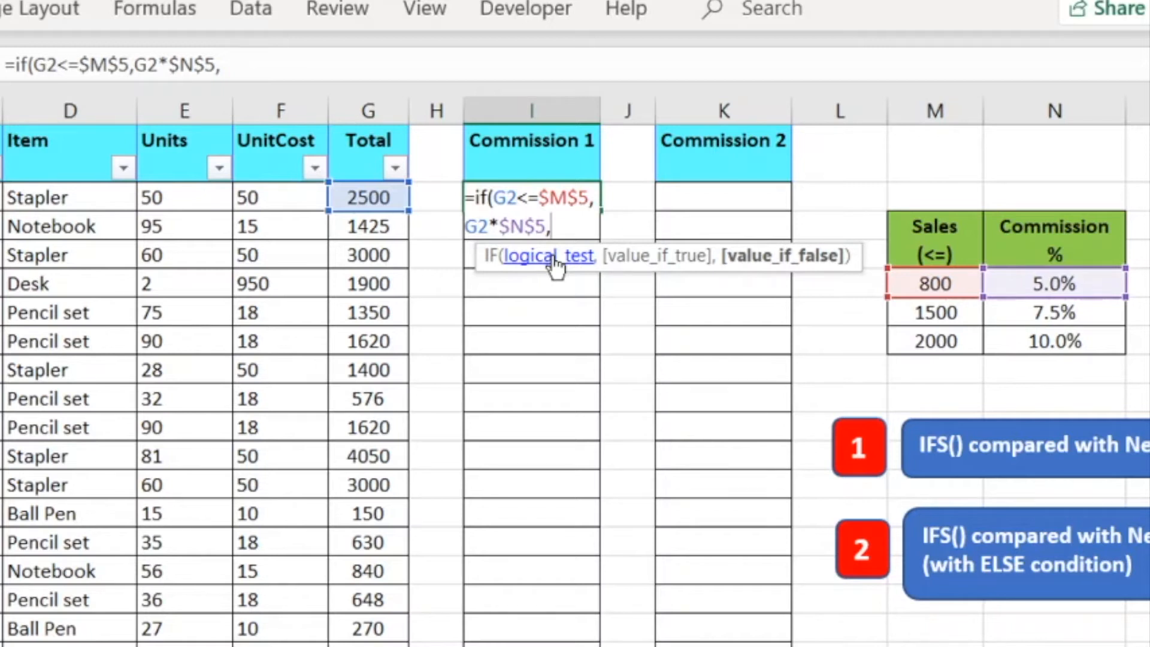
Step: Nest a second IF as the value if false, with the logical test G2<=$M$6
{"action": "type", "text": "if("}
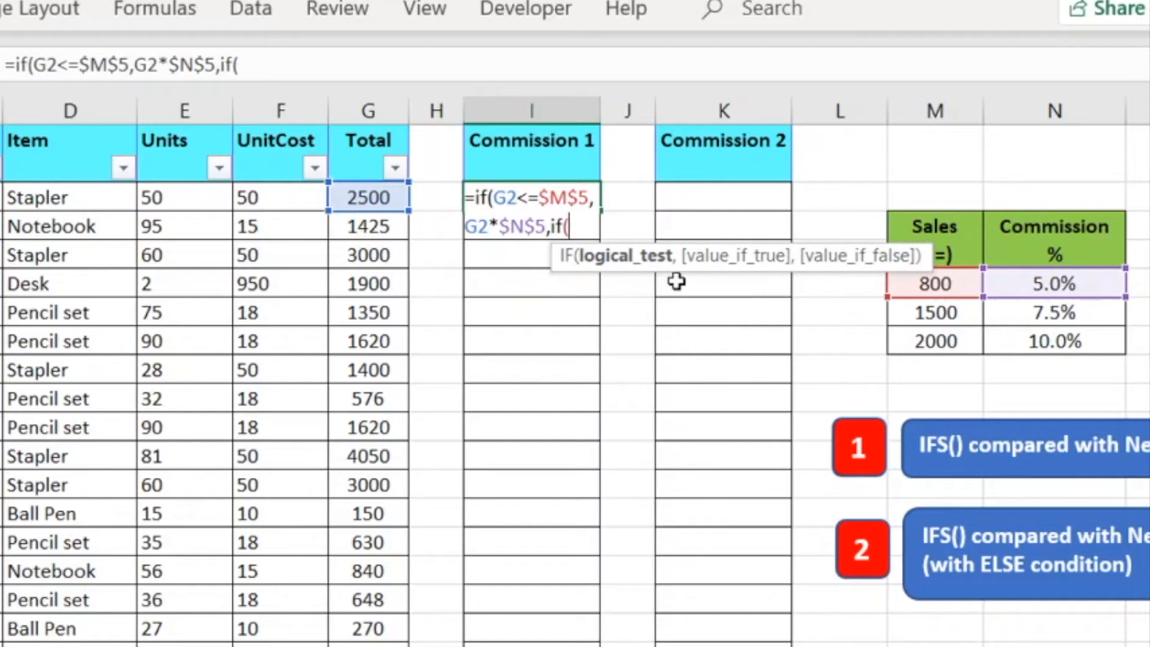
{"action": "left_click", "coordinate": [378, 199]}
{"action": "type", "text": "<"}
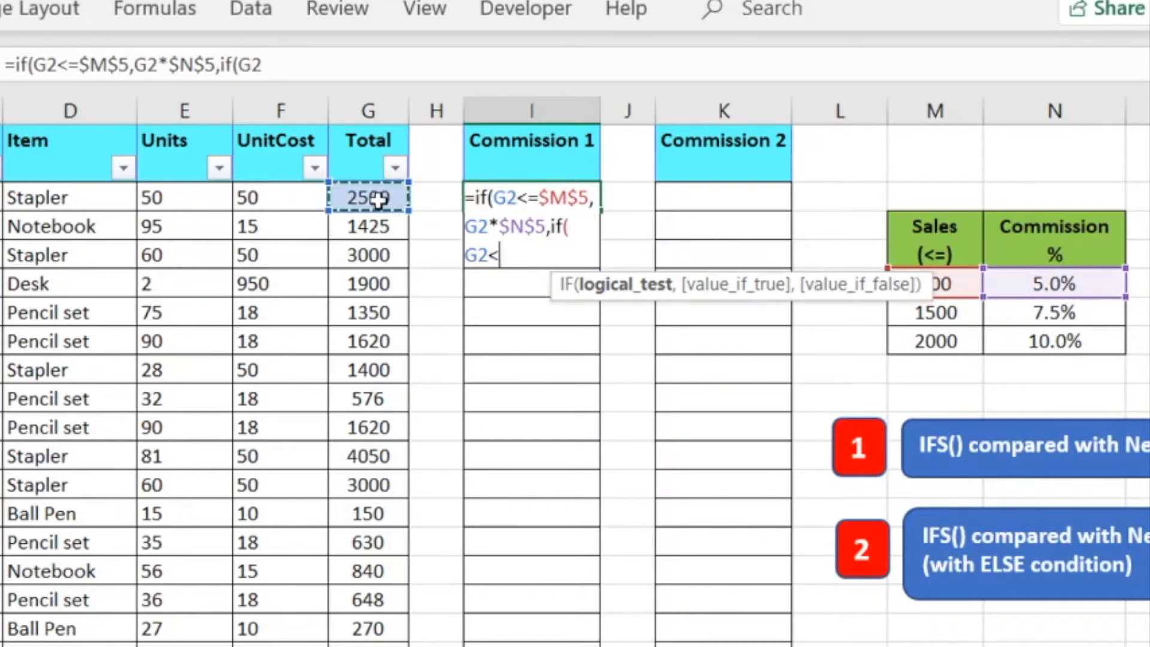
{"action": "type", "text": "="}
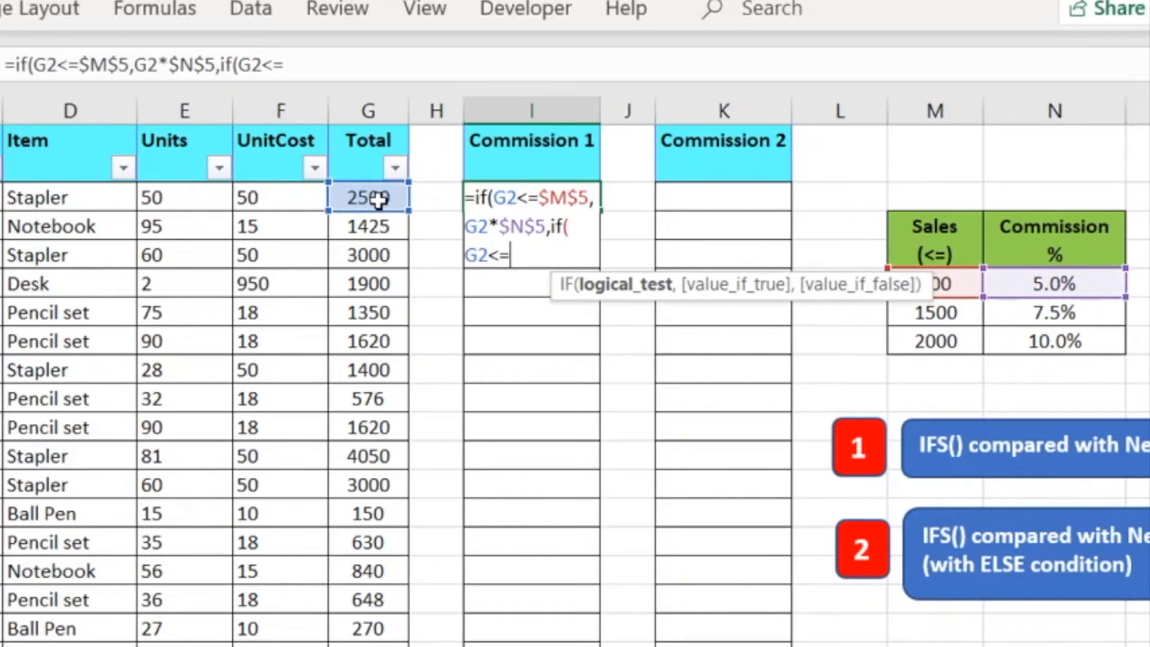
{"action": "left_click", "coordinate": [926, 315]}
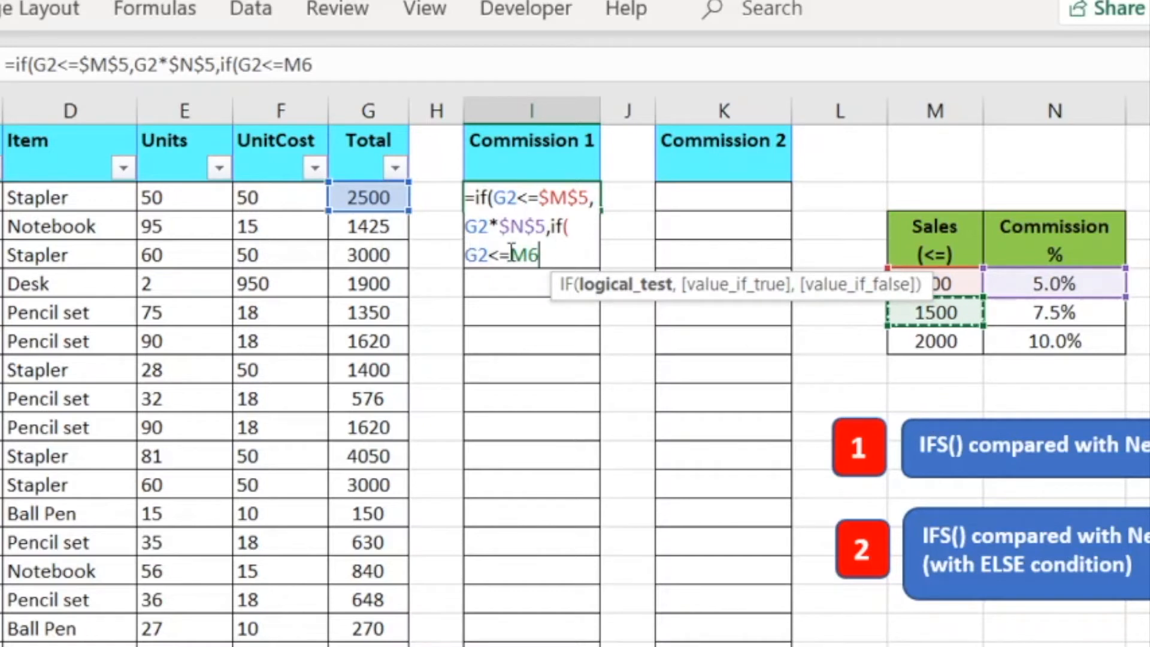
{"action": "left_click_drag", "start_coordinate": [511, 255], "coordinate": [539, 255]}
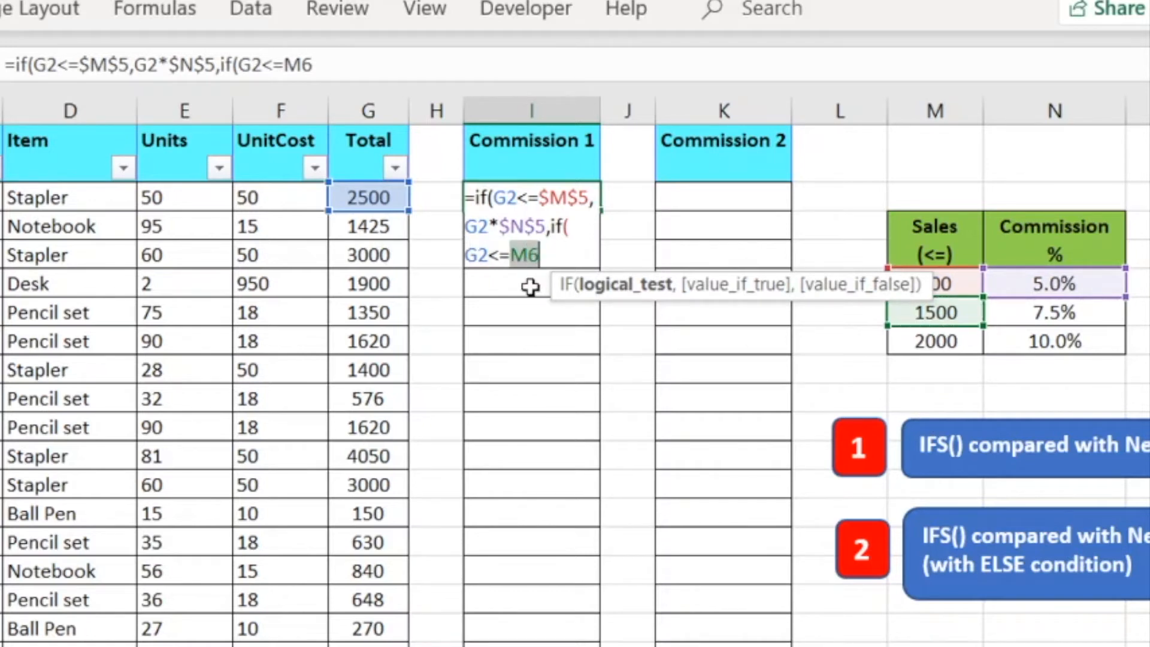
{"action": "key", "text": "F4"}
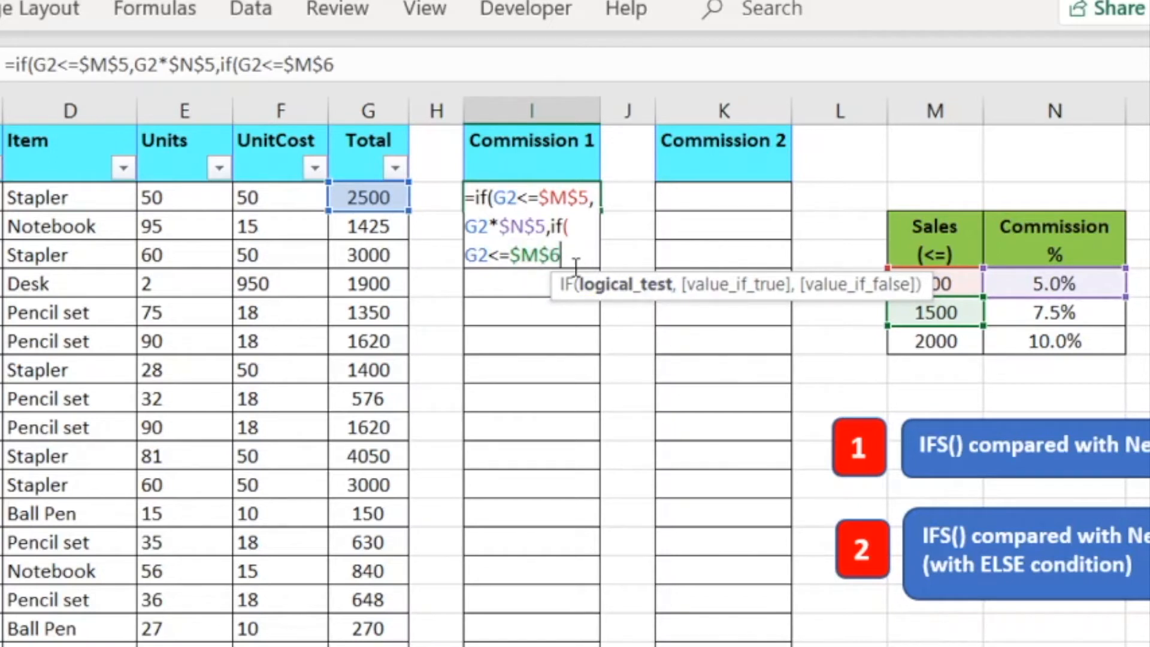
{"action": "type", "text": ","}
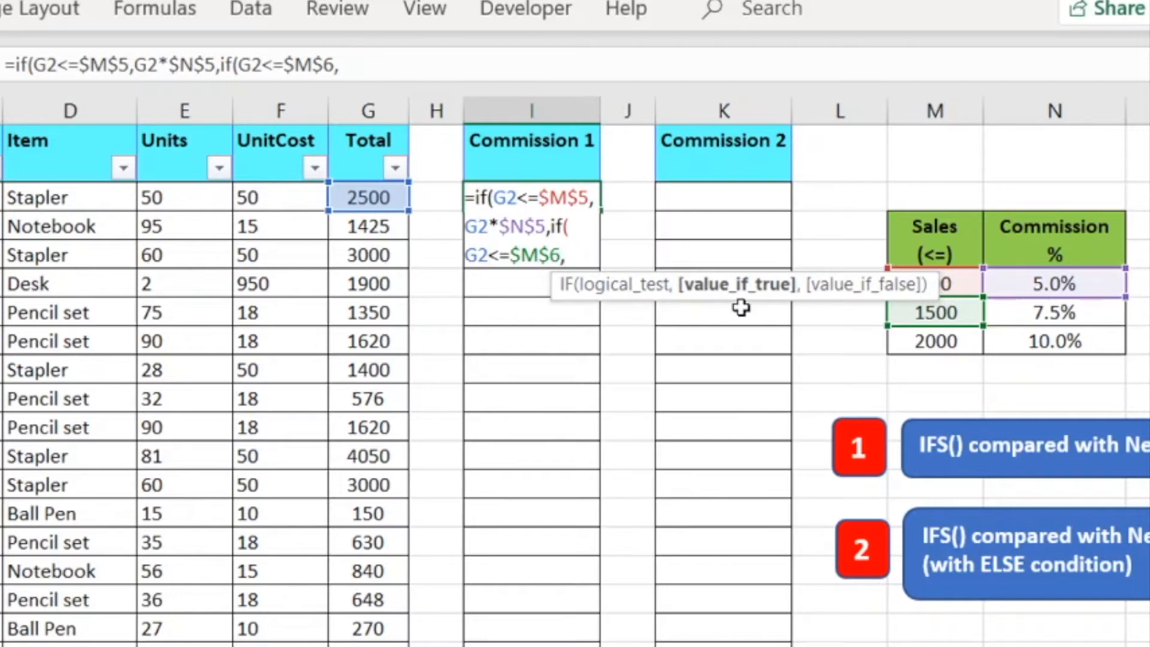
Step: Enter G2*$N$6 as the second IF's value if true, with the rate reference locked
{"action": "left_click", "coordinate": [387, 200]}
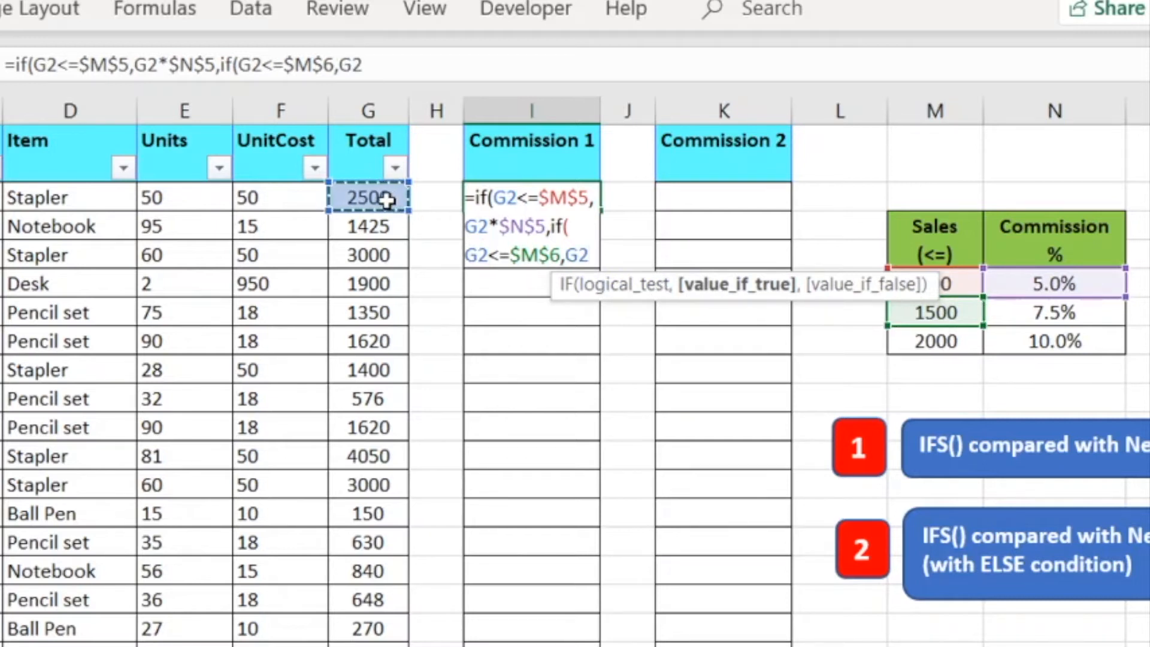
{"action": "type", "text": "*"}
{"action": "left_click", "coordinate": [1063, 313]}
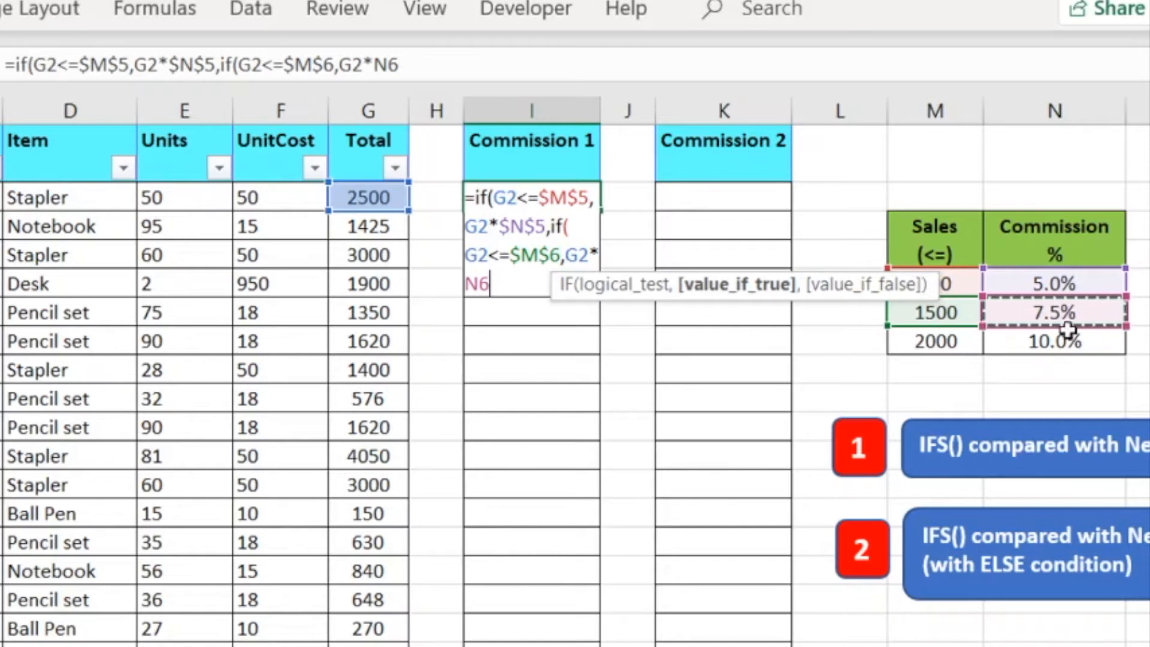
{"action": "left_click_drag", "start_coordinate": [490, 284], "coordinate": [458, 288]}
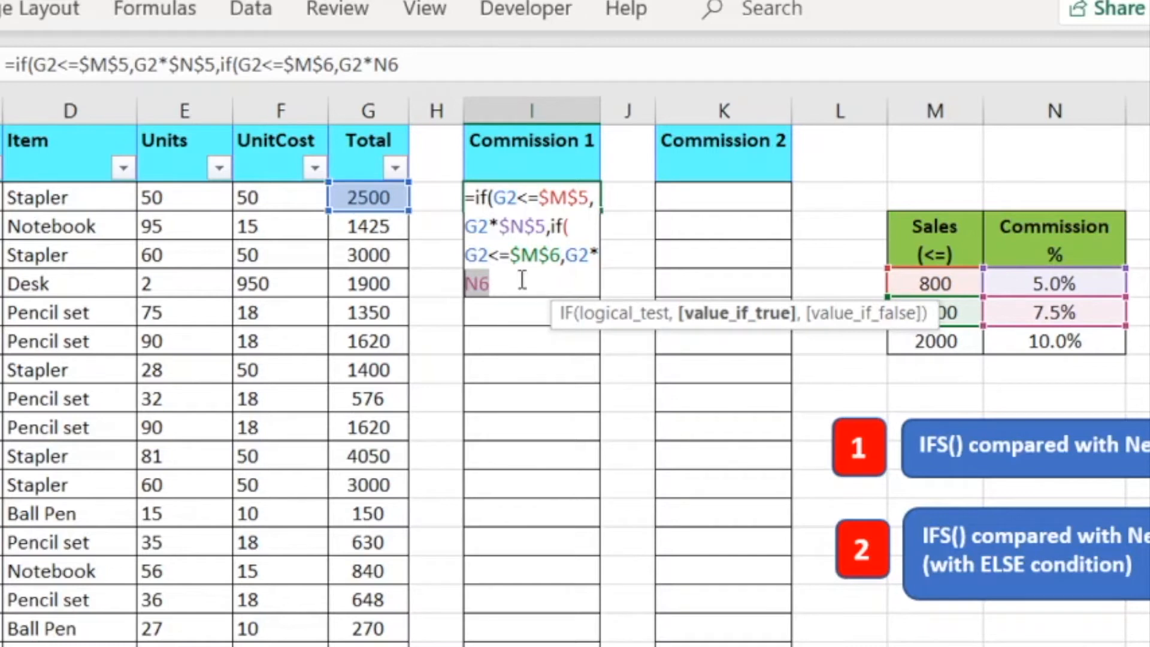
{"action": "left_click_drag", "start_coordinate": [494, 288], "coordinate": [457, 289]}
{"action": "key", "text": "F4"}
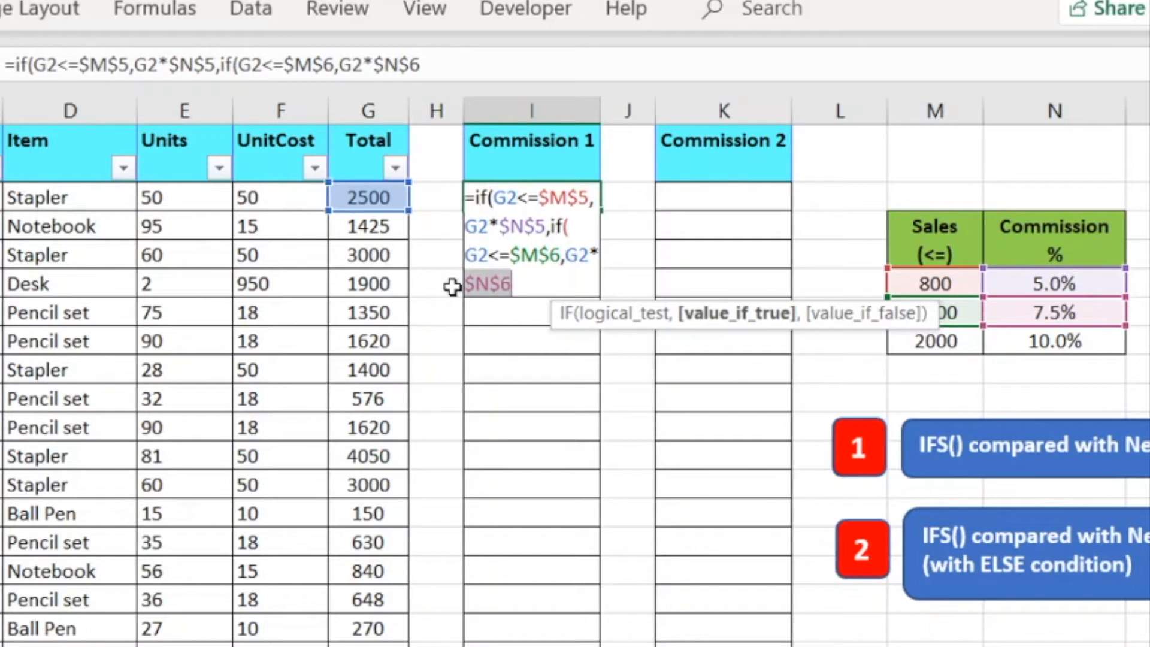
{"action": "left_click", "coordinate": [534, 290]}
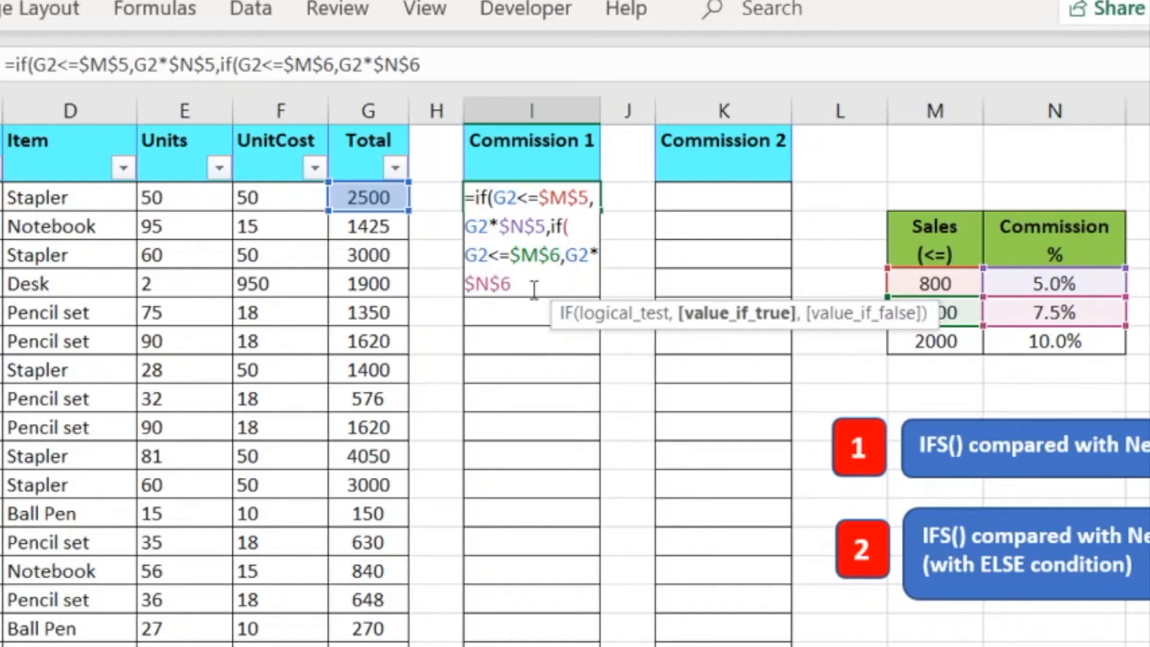
{"action": "type", "text": ","}
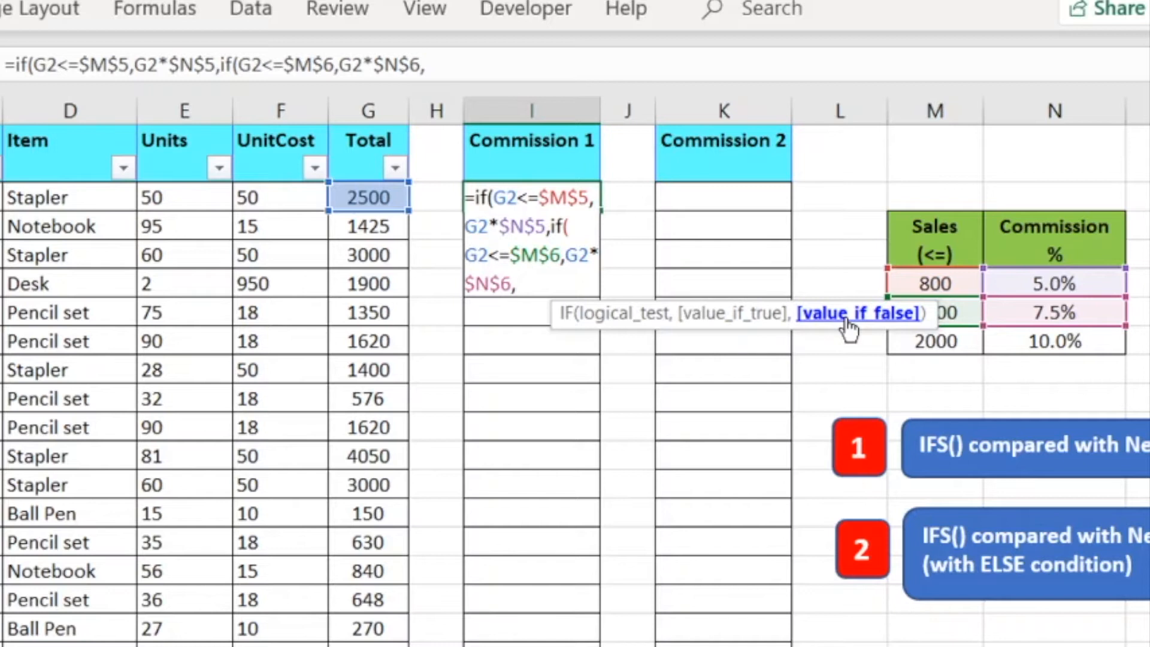
Step: Nest a third IF as the second IF's value if false, with the logical test G2<=$M$7 and the threshold reference locked
{"action": "type", "text": "if"}
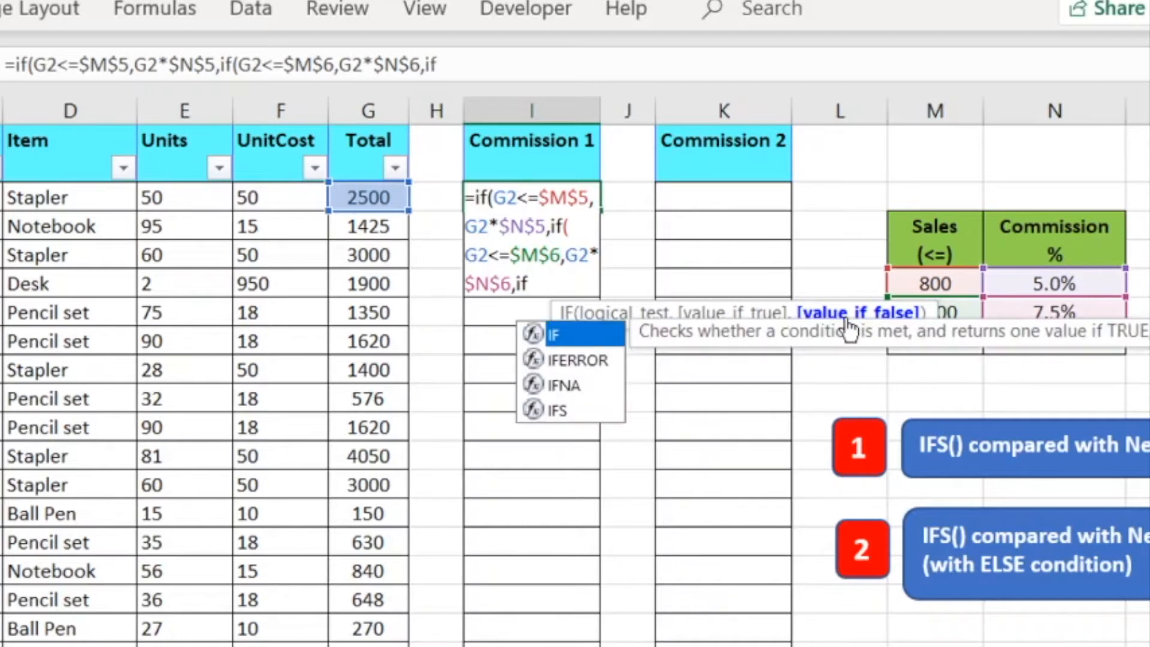
{"action": "type", "text": "*"}
{"action": "key", "text": "BackSpace"}
{"action": "type", "text": "("}
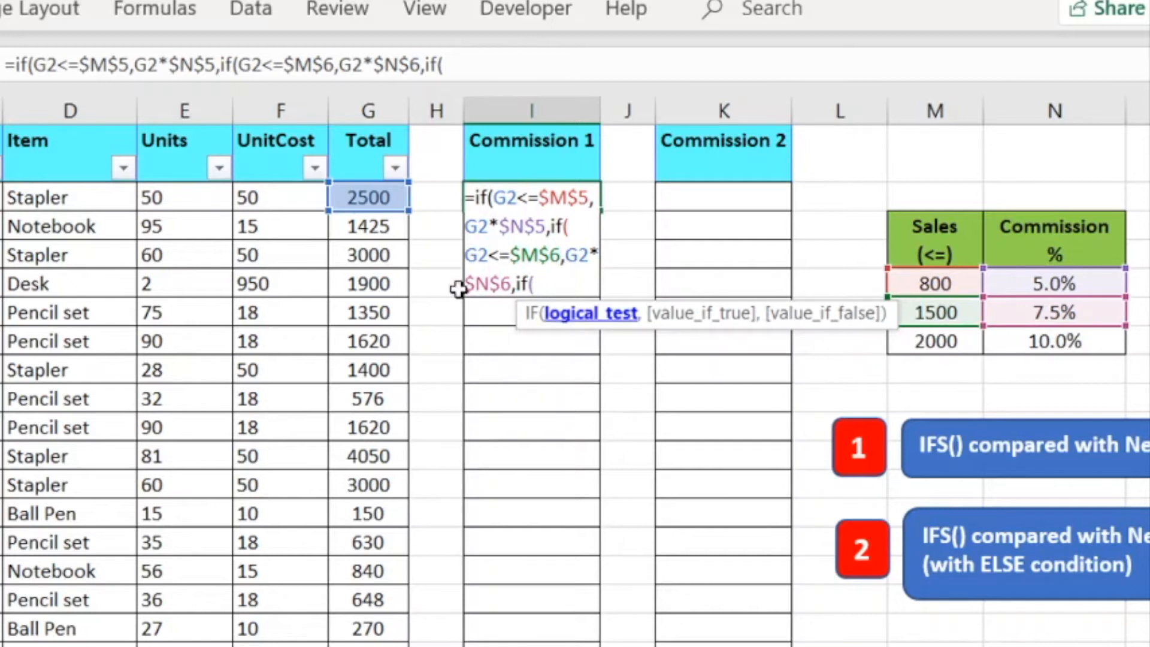
{"action": "left_click", "coordinate": [366, 197]}
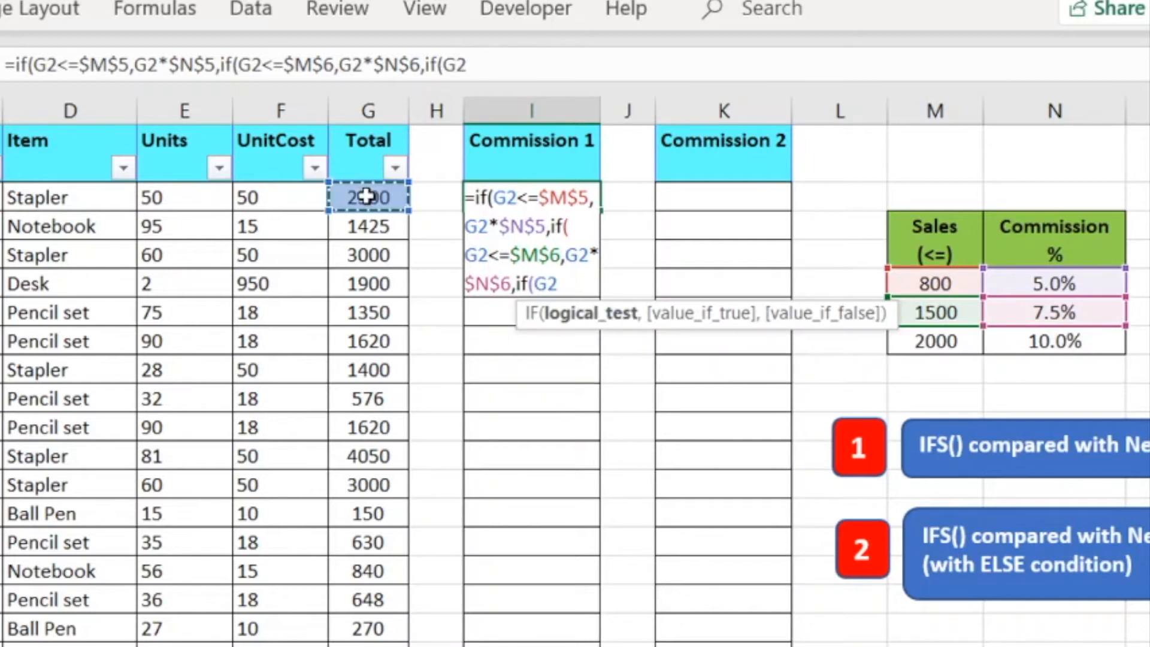
{"action": "type", "text": "<="}
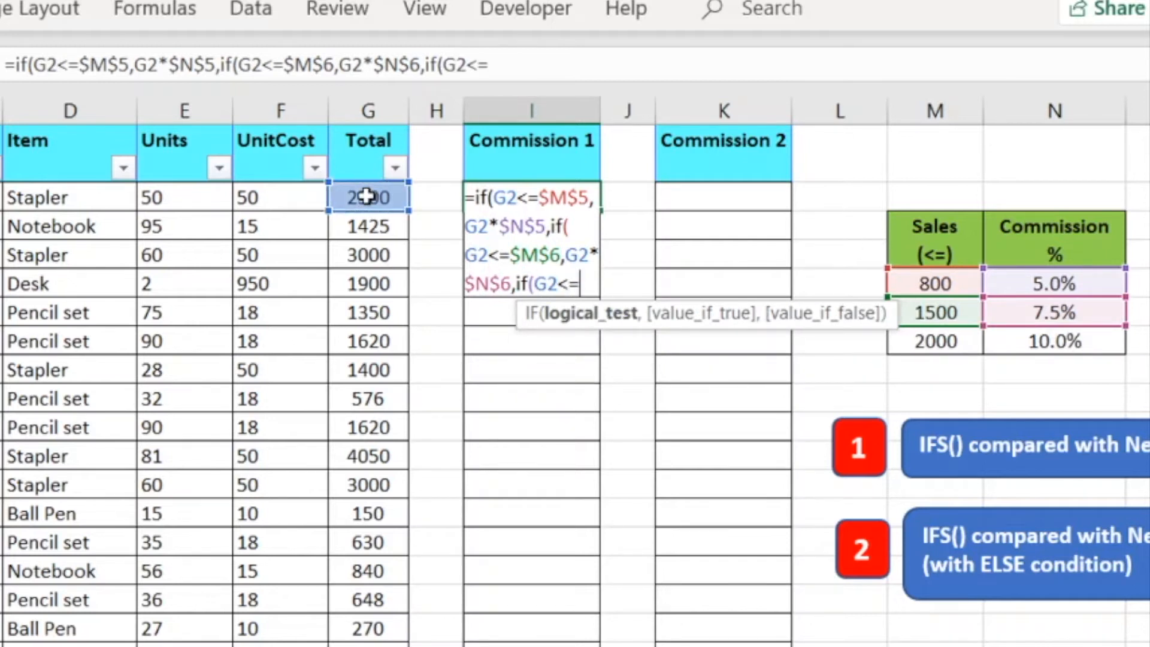
{"action": "left_click", "coordinate": [948, 342]}
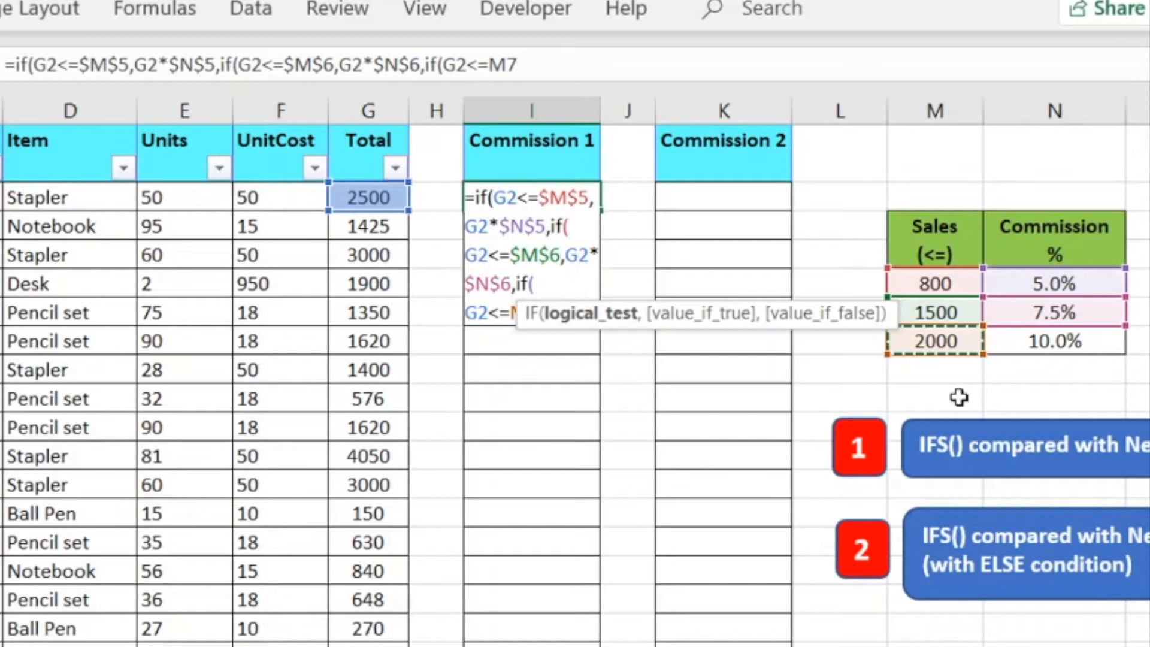
{"action": "type", "text": ","}
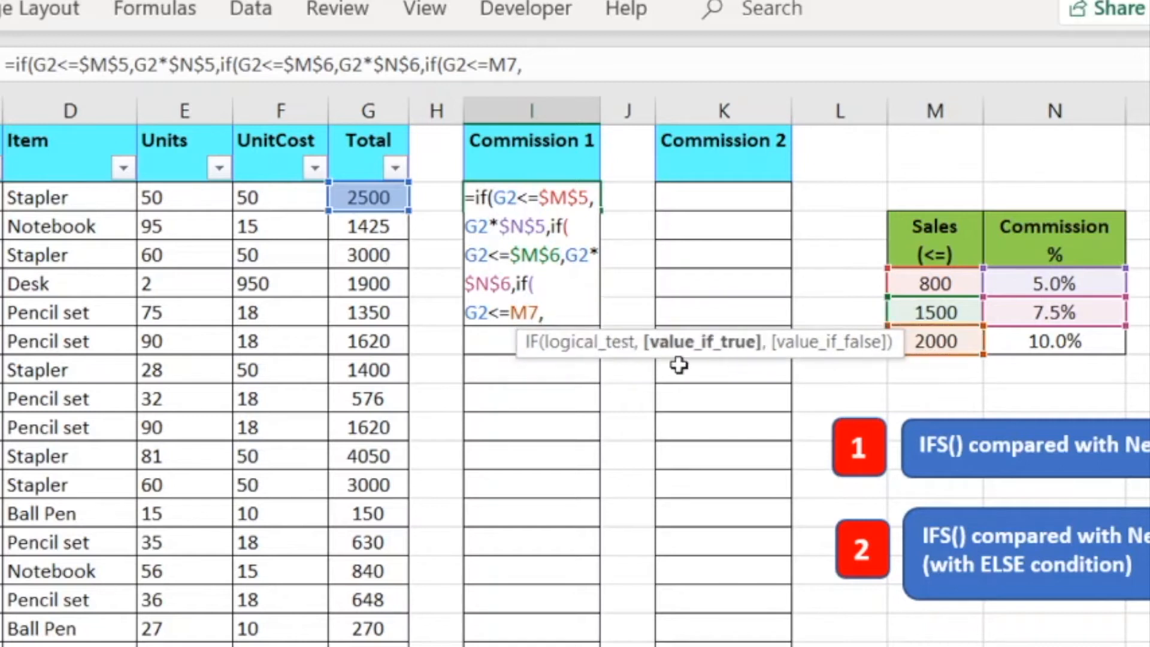
{"action": "double_click", "coordinate": [517, 312]}
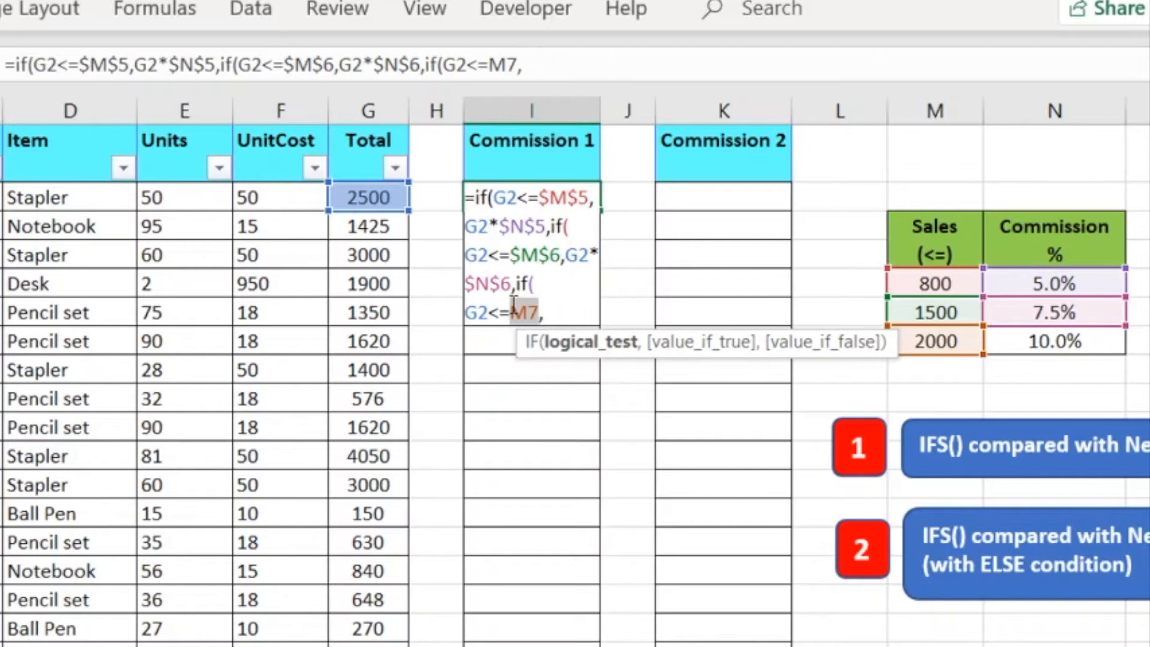
{"action": "key", "text": "F4"}
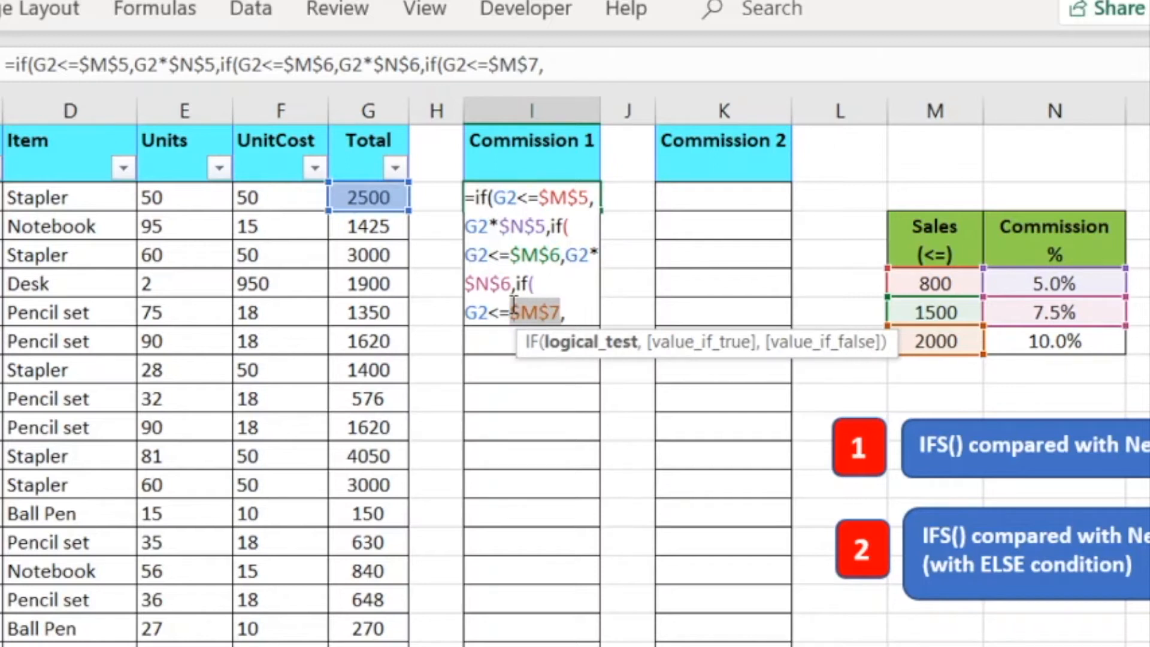
{"action": "left_click", "coordinate": [584, 316]}
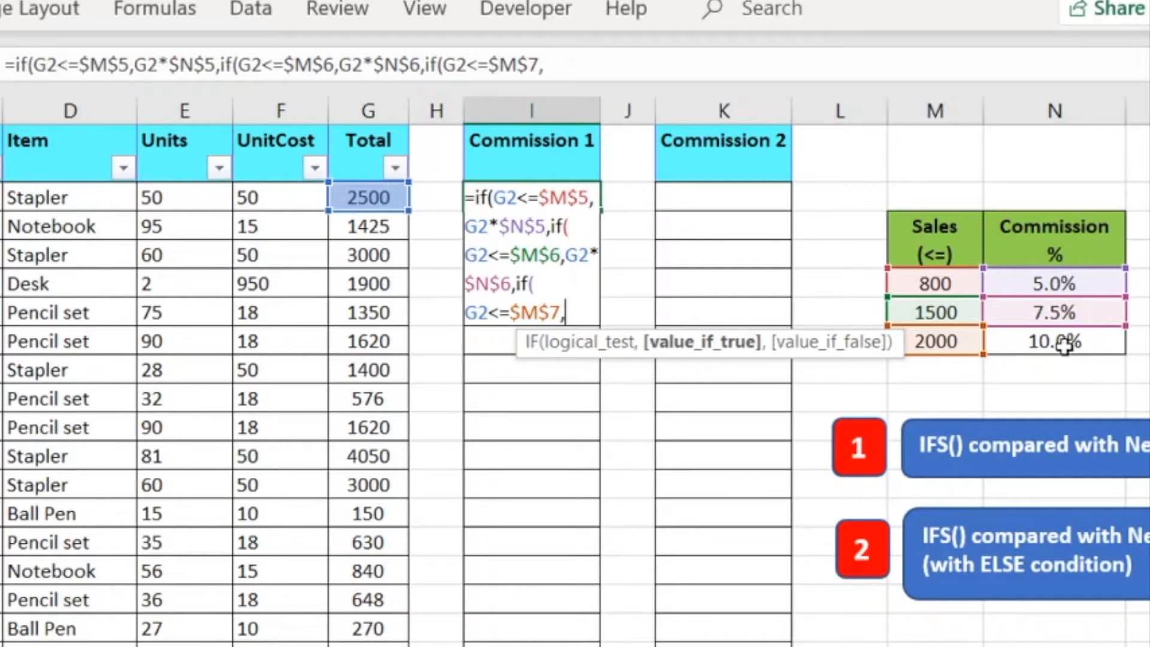
Step: Enter G2*$N$7 with a locked rate reference as the third IF's value if true, and 0 as its value if false
{"action": "left_click", "coordinate": [357, 200]}
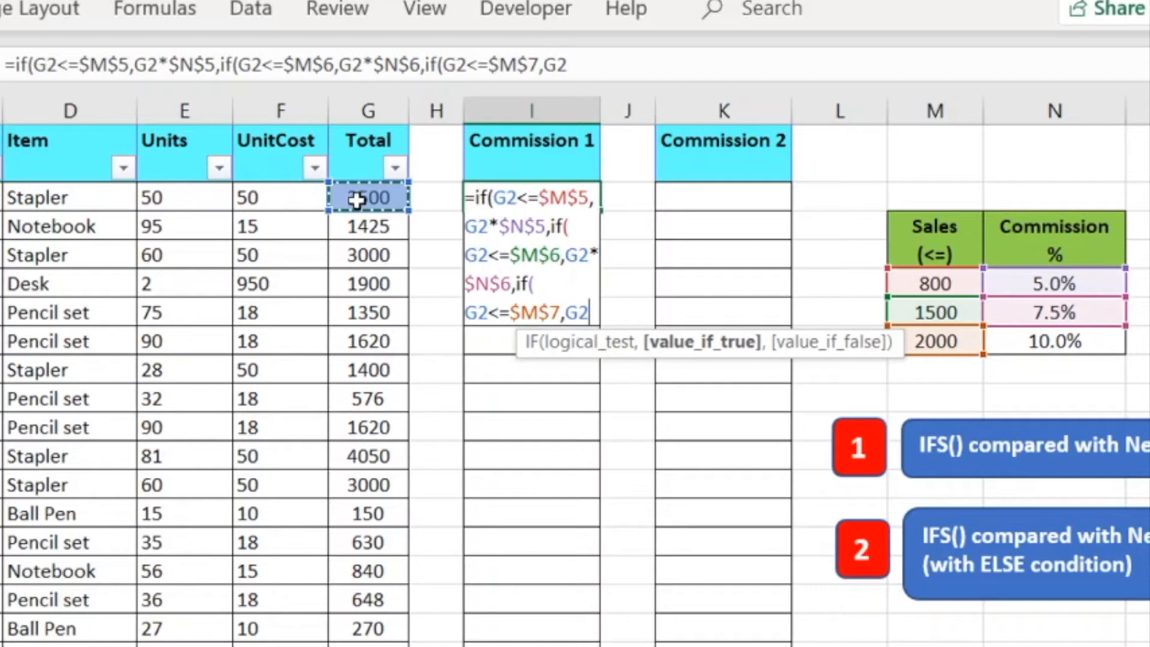
{"action": "type", "text": "*"}
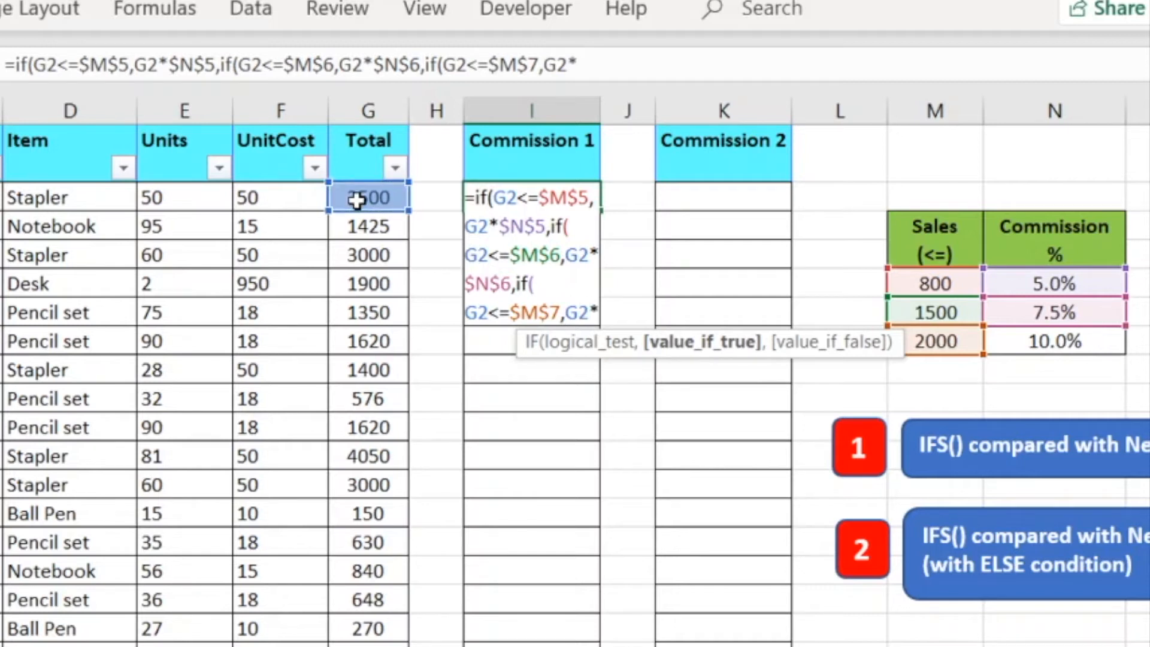
{"action": "left_click", "coordinate": [1058, 341]}
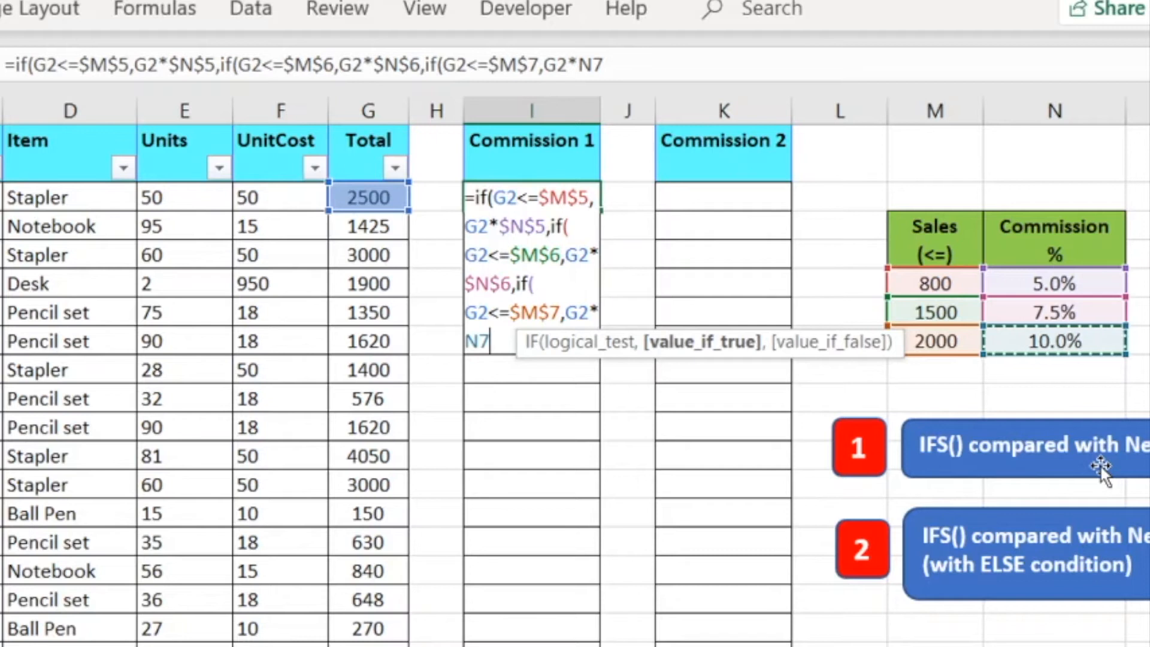
{"action": "type", "text": ","}
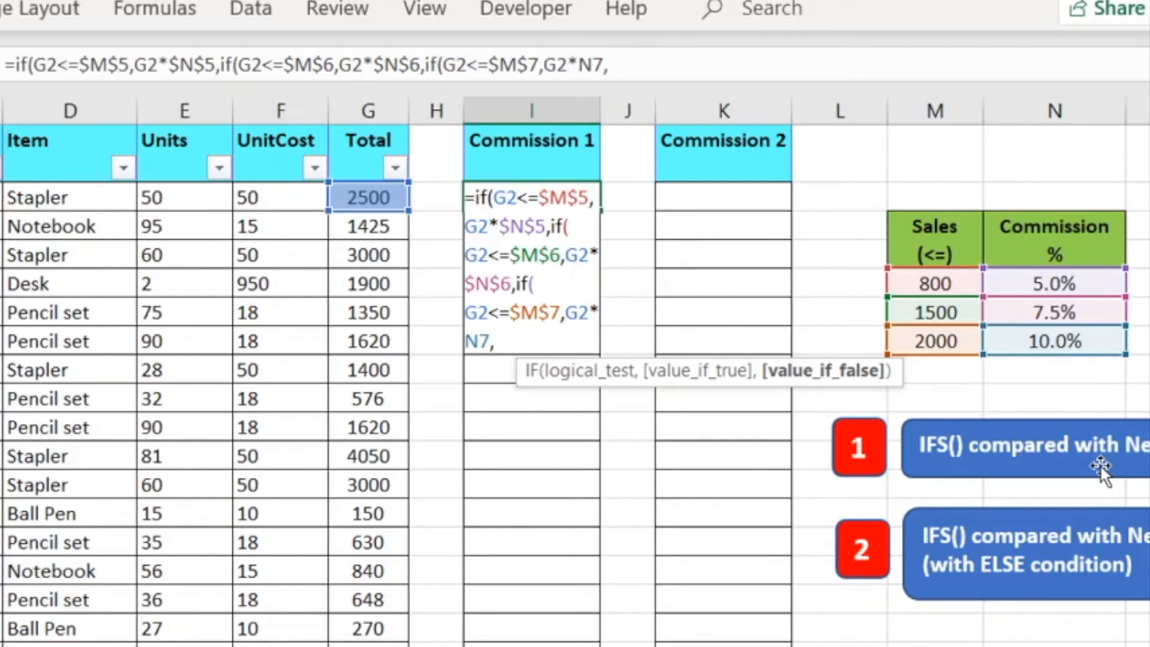
{"action": "type", "text": "0)"}
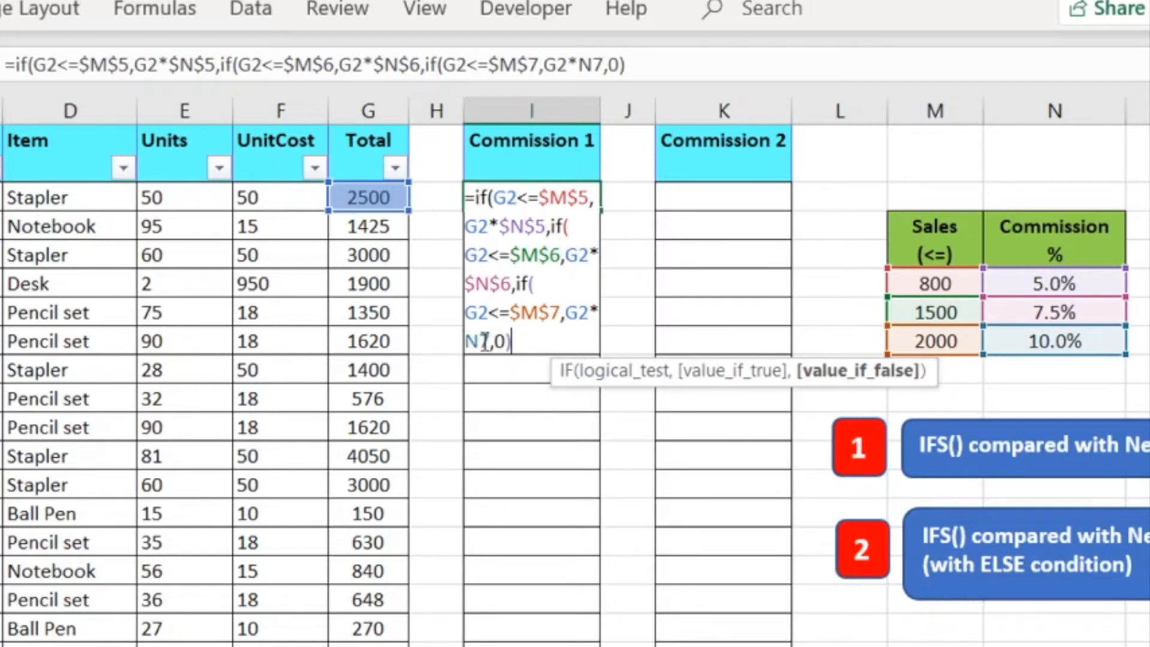
{"action": "mouse_move", "coordinate": [480, 341]}
{"action": "left_mouse_down"}
{"action": "mouse_move", "coordinate": [468, 341]}
{"action": "mouse_move", "coordinate": [490, 342]}
{"action": "left_mouse_up"}
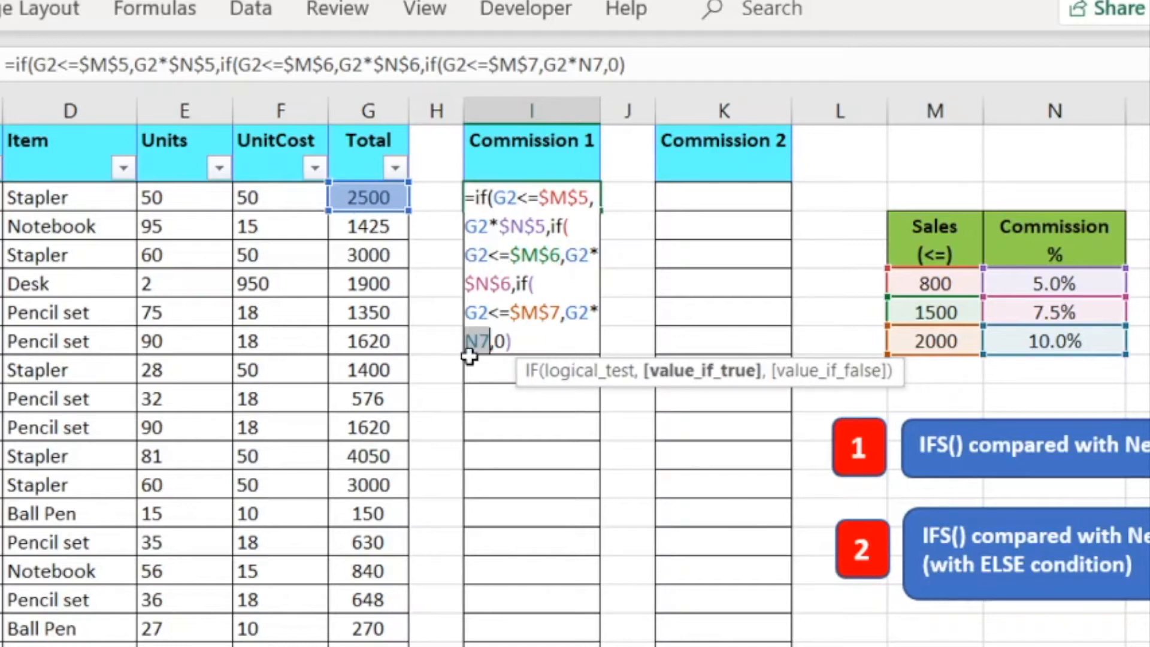
{"action": "key", "text": "F4"}
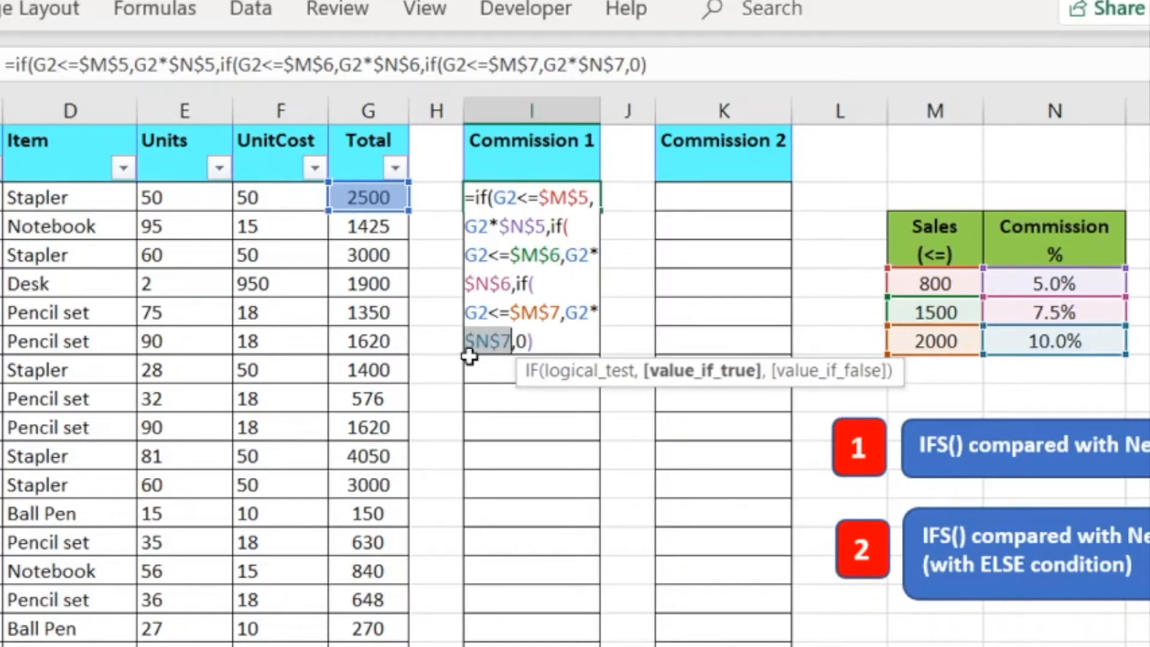
{"action": "left_click", "coordinate": [583, 343]}
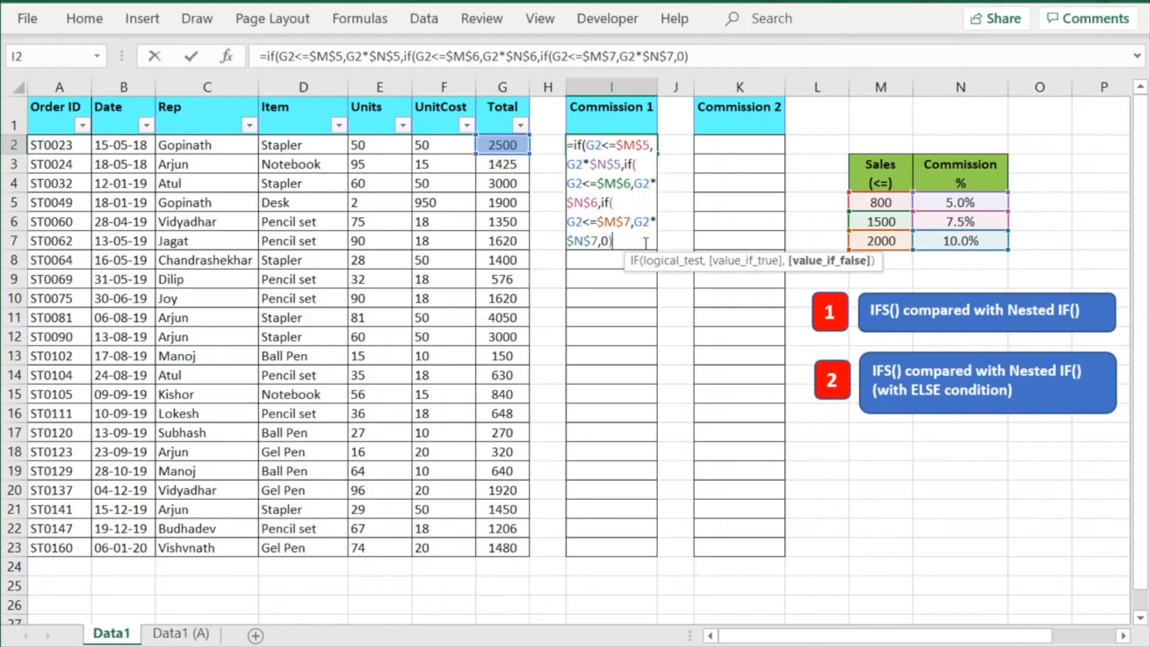
Step: Commit the nested IF formula in I2, accept the proposed correction, and check the formula's closing parentheses
{"action": "key", "text": "Return"}
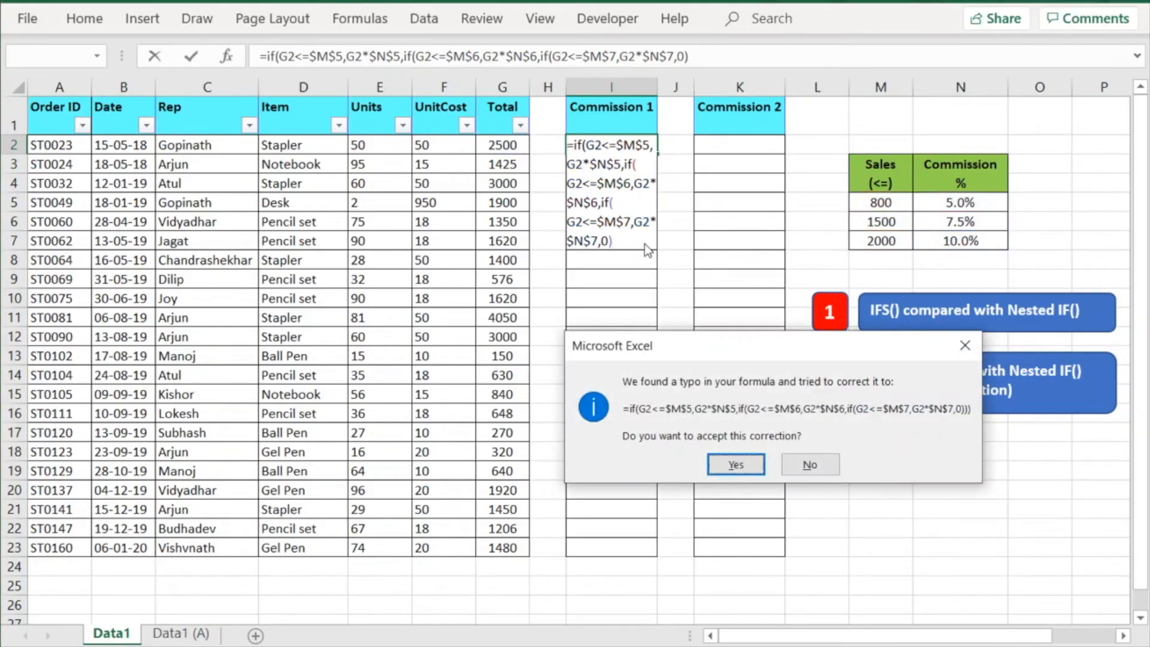
{"action": "left_click", "coordinate": [731, 466]}
{"action": "left_click", "coordinate": [623, 144]}
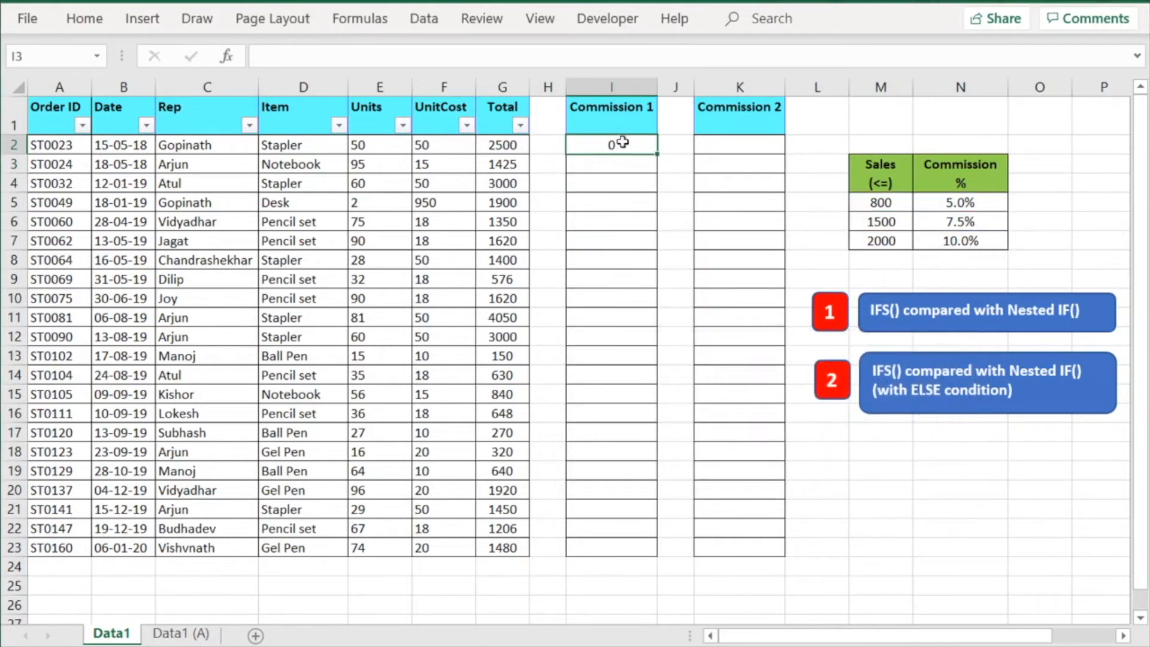
{"action": "left_click", "coordinate": [692, 58]}
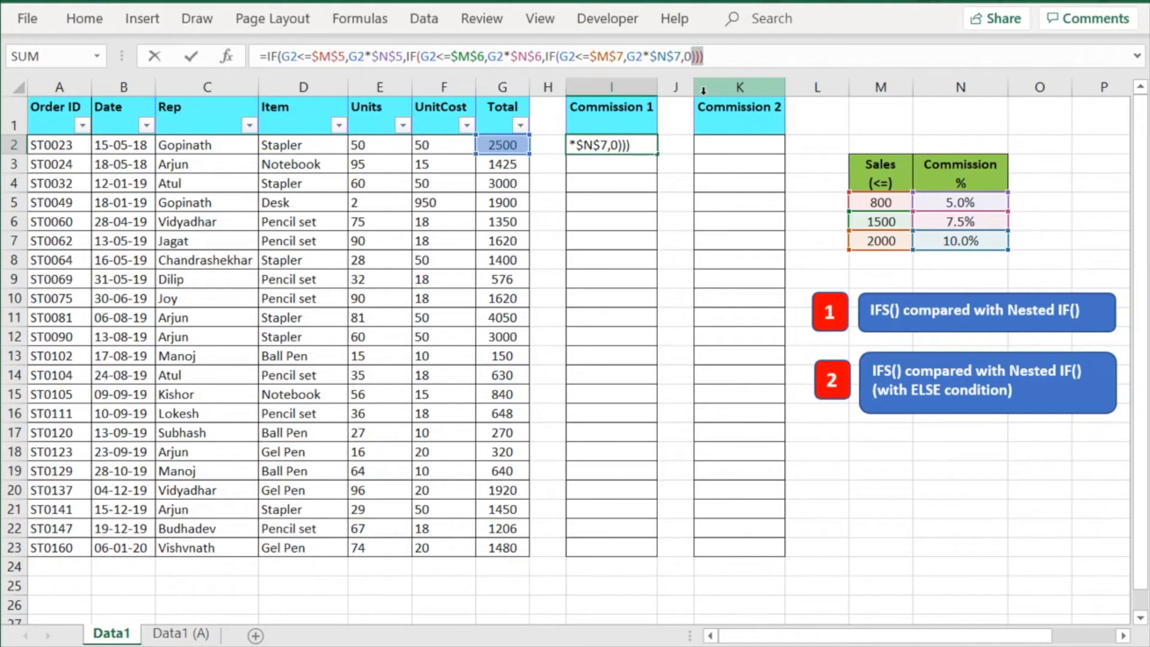
{"action": "key", "text": "Return"}
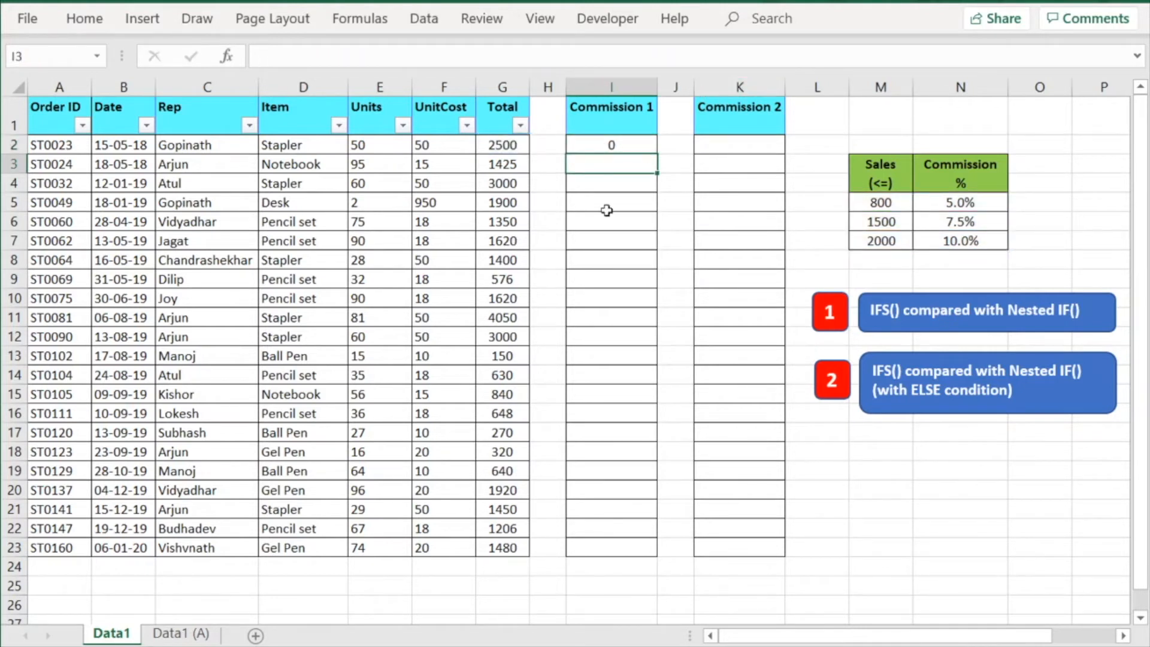
Step: Compare I2 with the total in G2, then fill the nested IF formula down the Commission 1 column through I23
{"action": "left_click", "coordinate": [617, 147]}
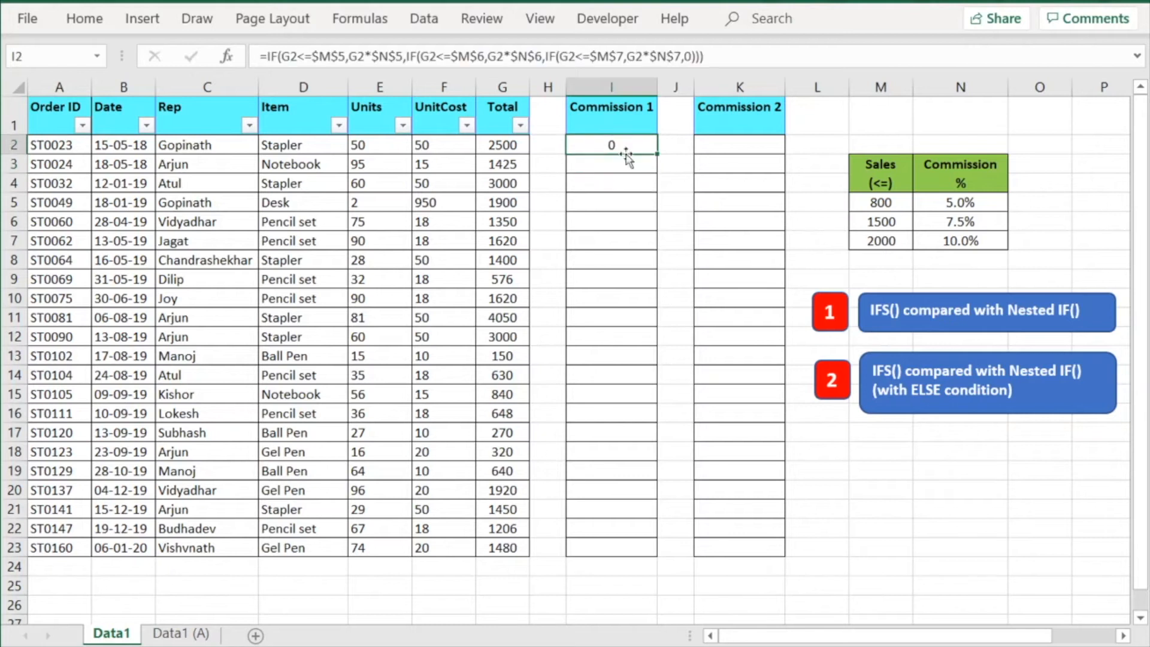
{"action": "left_click", "coordinate": [526, 151]}
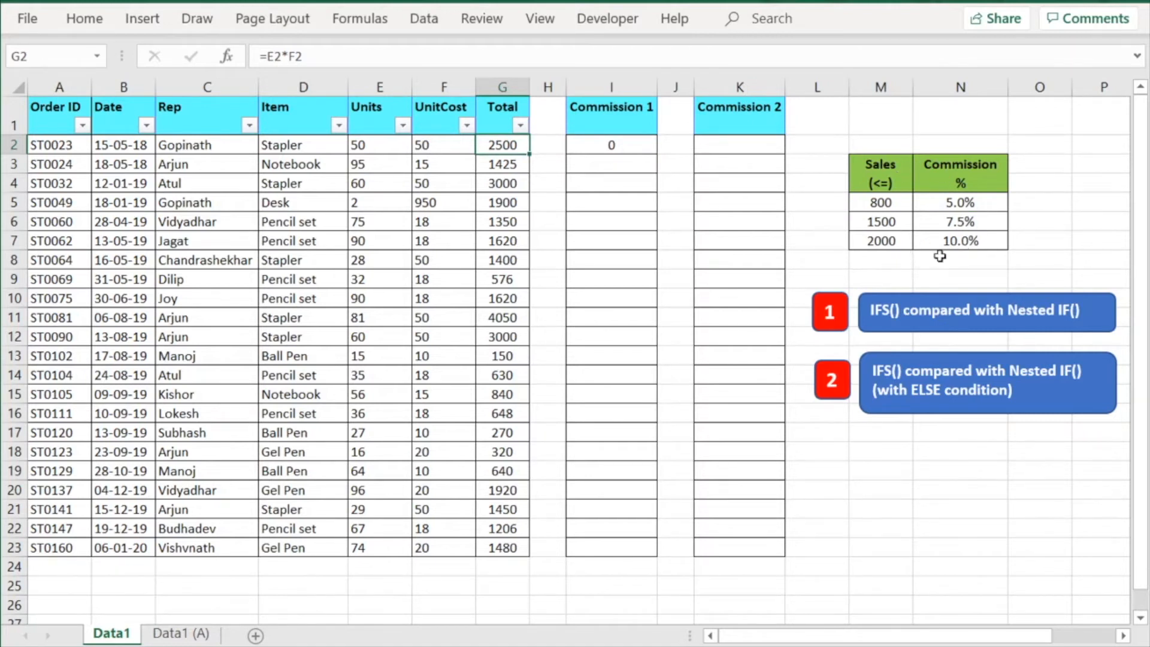
{"action": "left_click", "coordinate": [637, 144]}
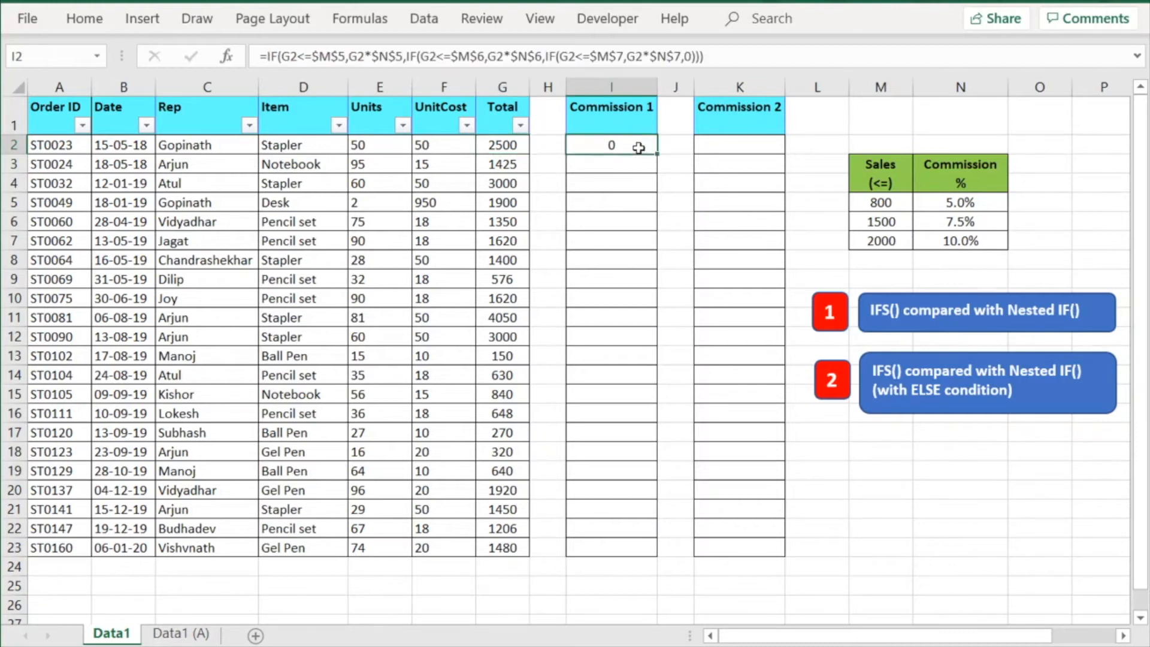
{"action": "left_click_drag", "start_coordinate": [660, 155], "coordinate": [649, 553]}
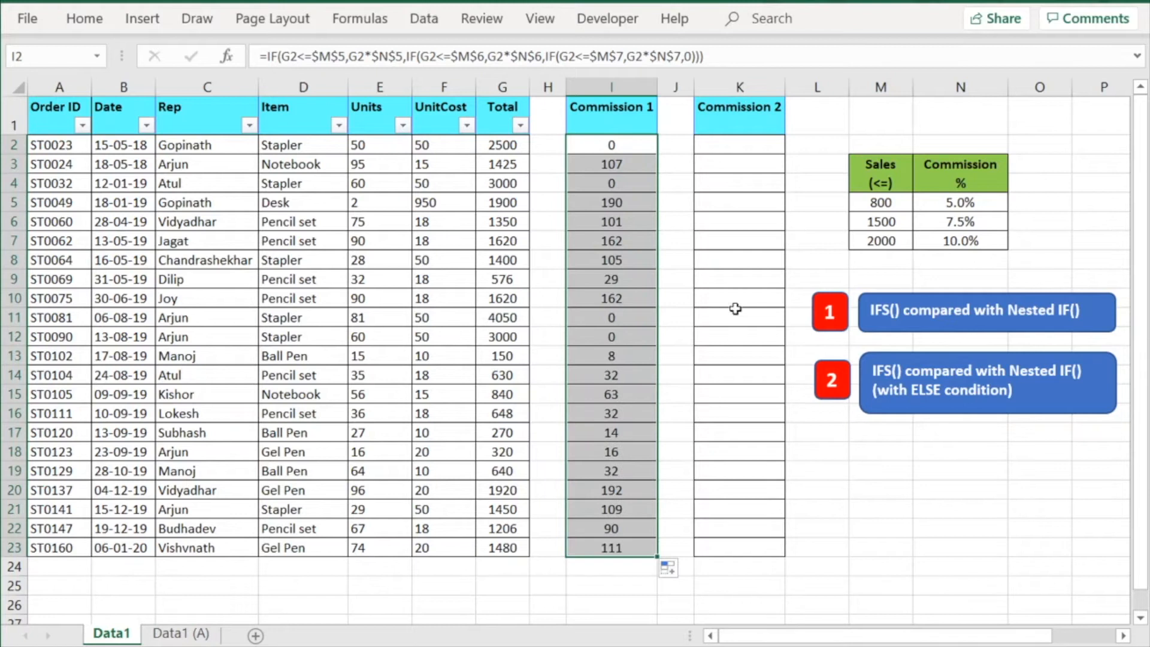
{"action": "left_click", "coordinate": [680, 143]}
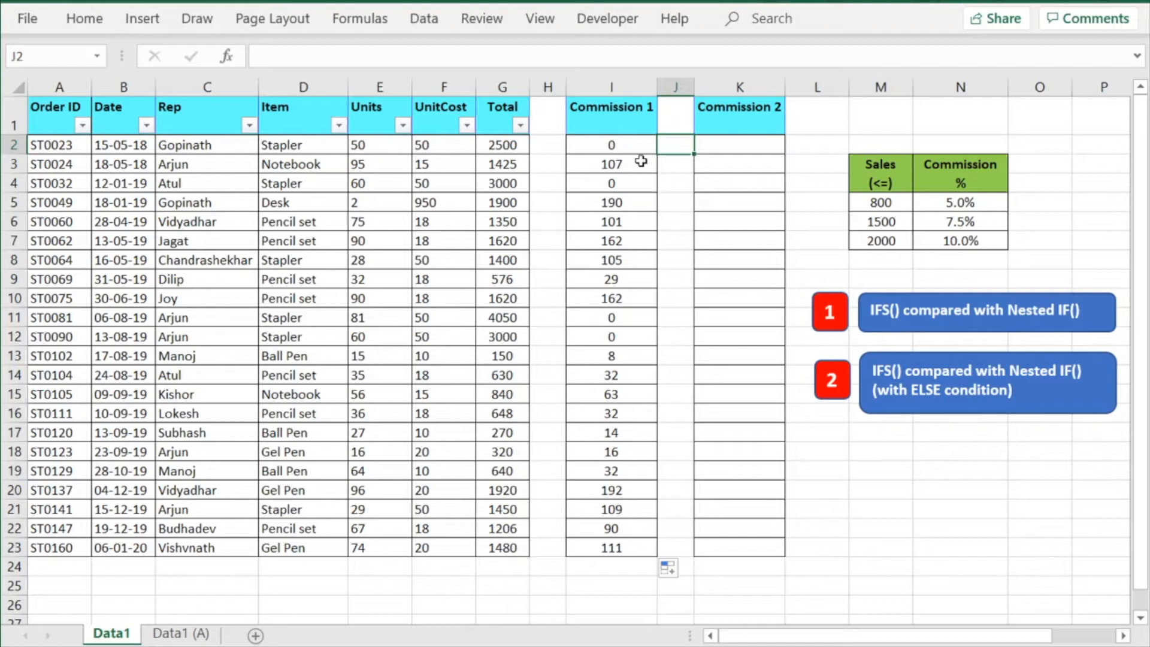
{"action": "left_click", "coordinate": [626, 146]}
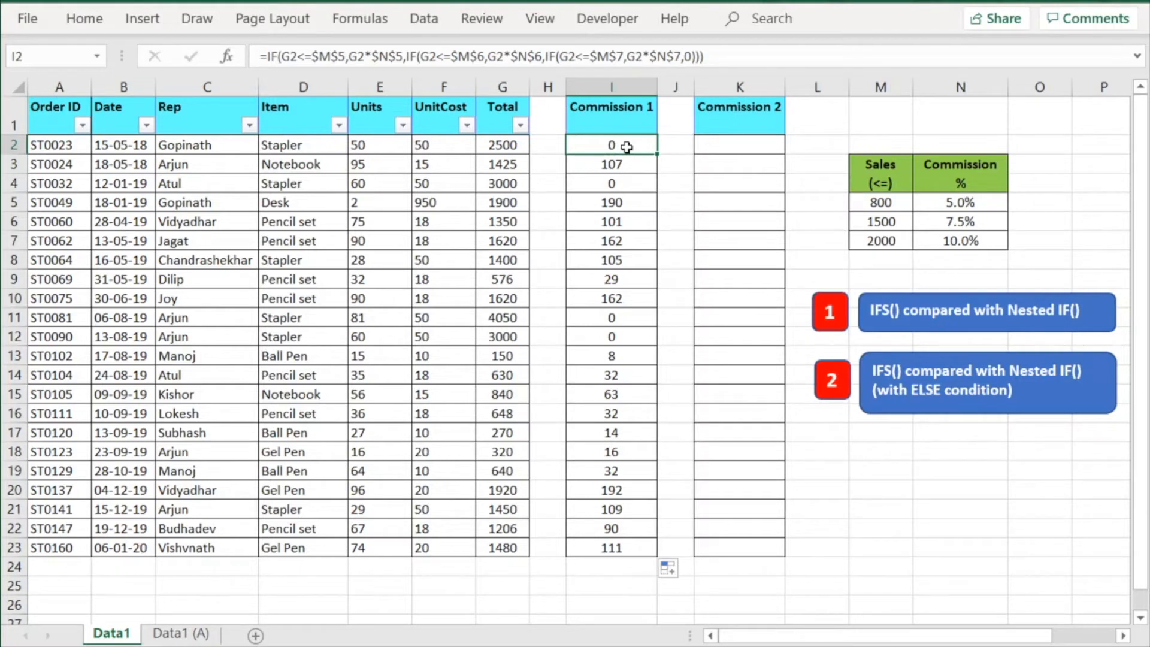
Step: Begin an IFS formula in cell K2, the first cell of the Commission 2 column
{"action": "left_click", "coordinate": [753, 149]}
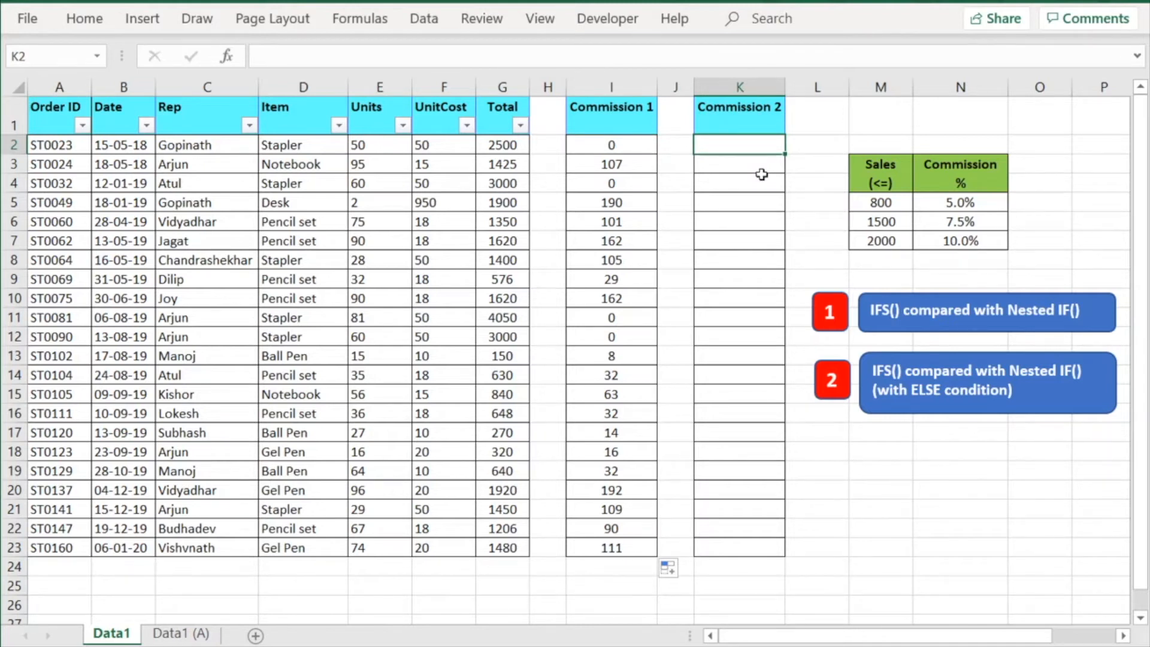
{"action": "type", "text": "="}
{"action": "type", "text": "if("}
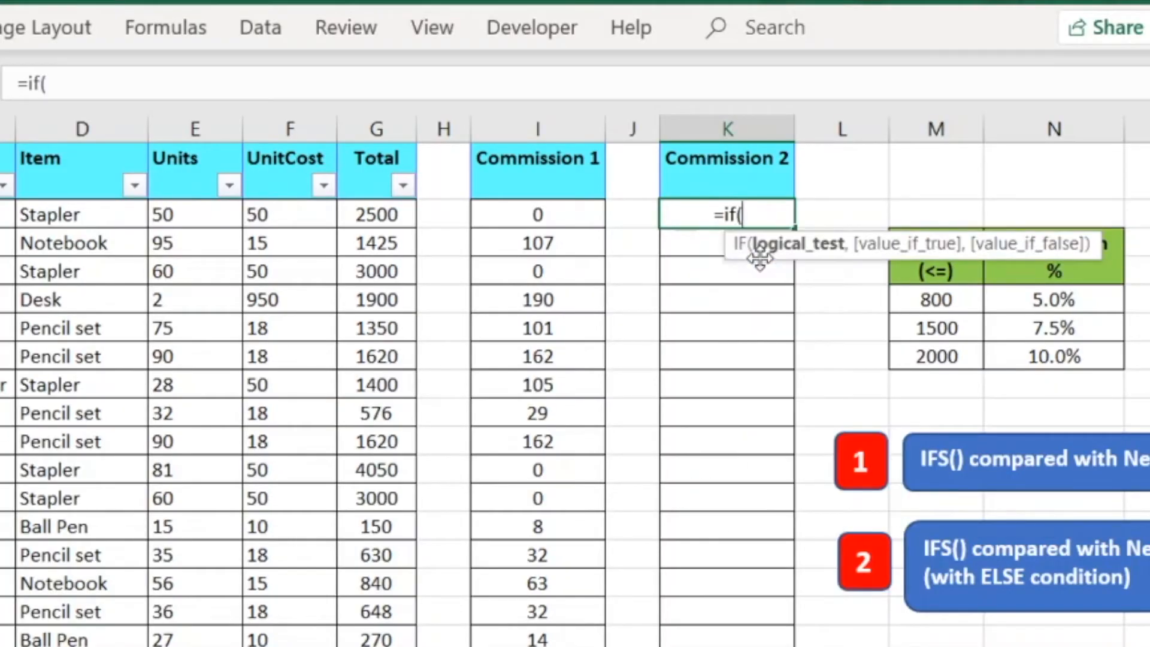
{"action": "key", "text": "BackSpace"}
{"action": "type", "text": "s"}
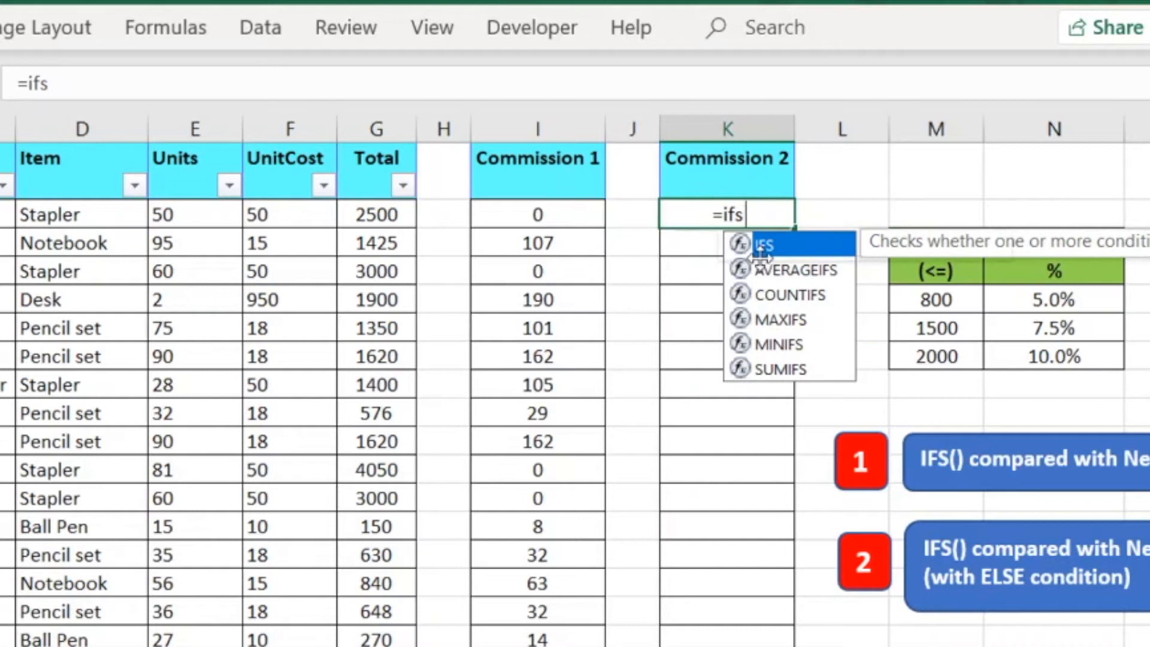
{"action": "type", "text": "("}
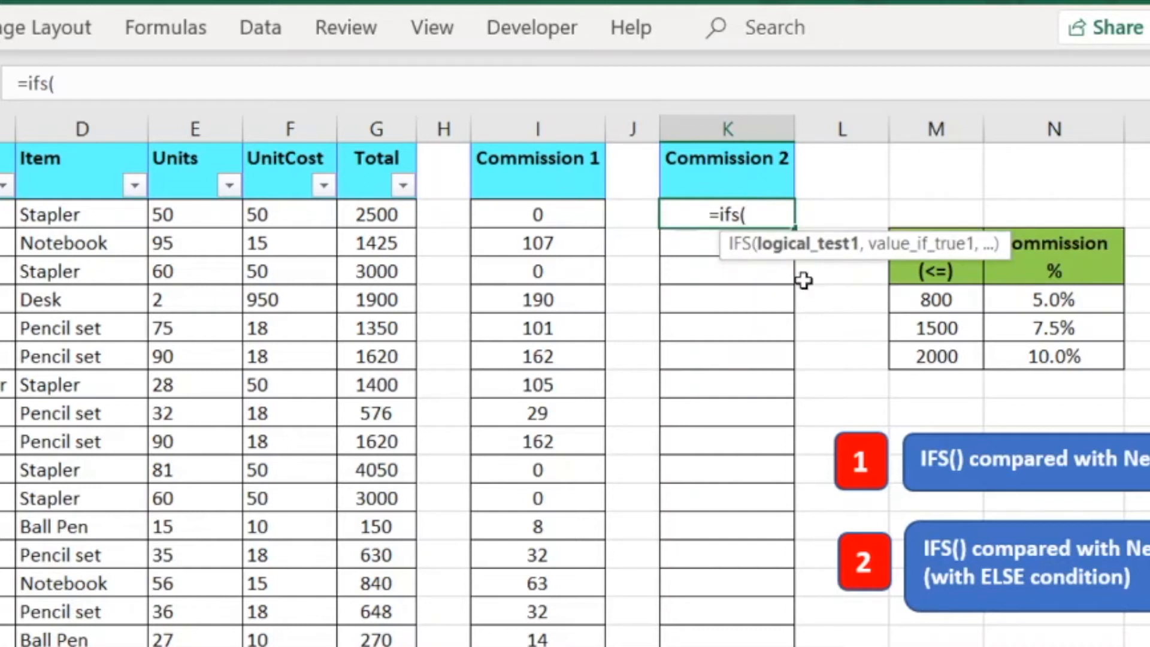
Step: Enter G2<=$M$5 as the first logical test of the IFS formula, with the threshold reference locked
{"action": "left_click", "coordinate": [392, 211]}
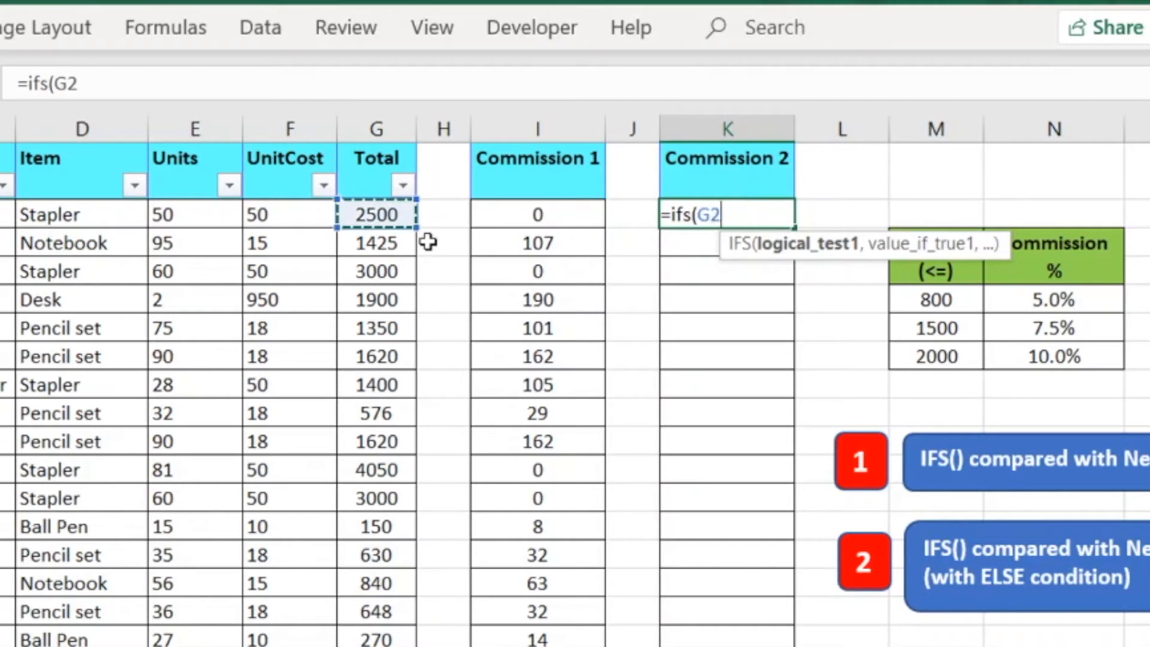
{"action": "type", "text": "<"}
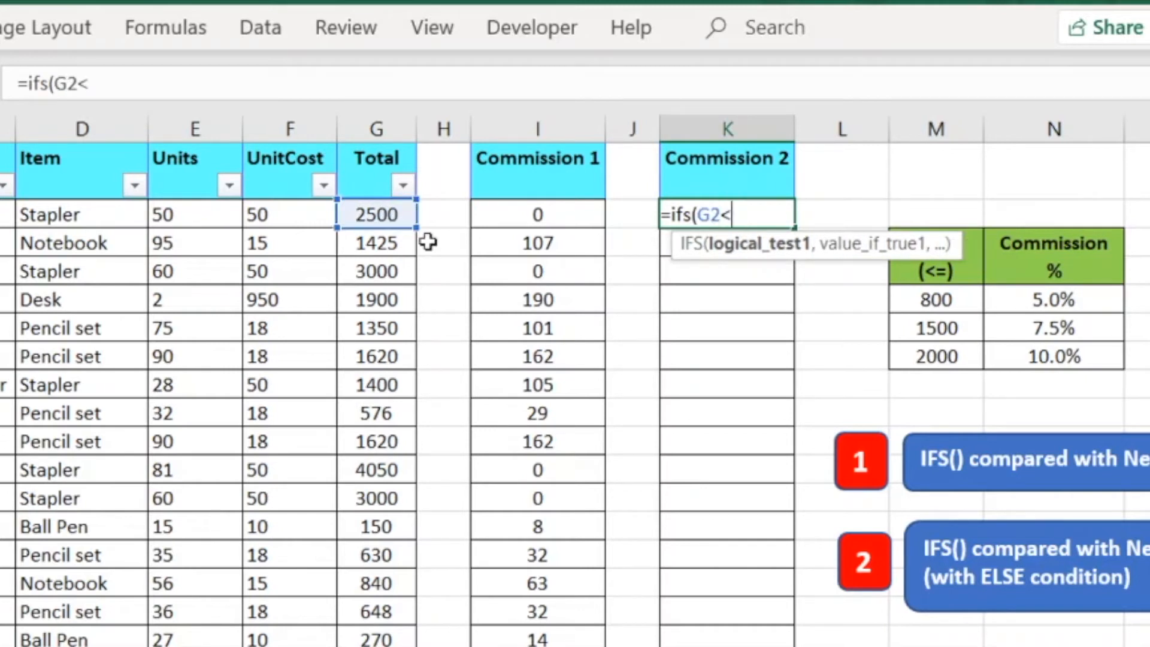
{"action": "type", "text": "="}
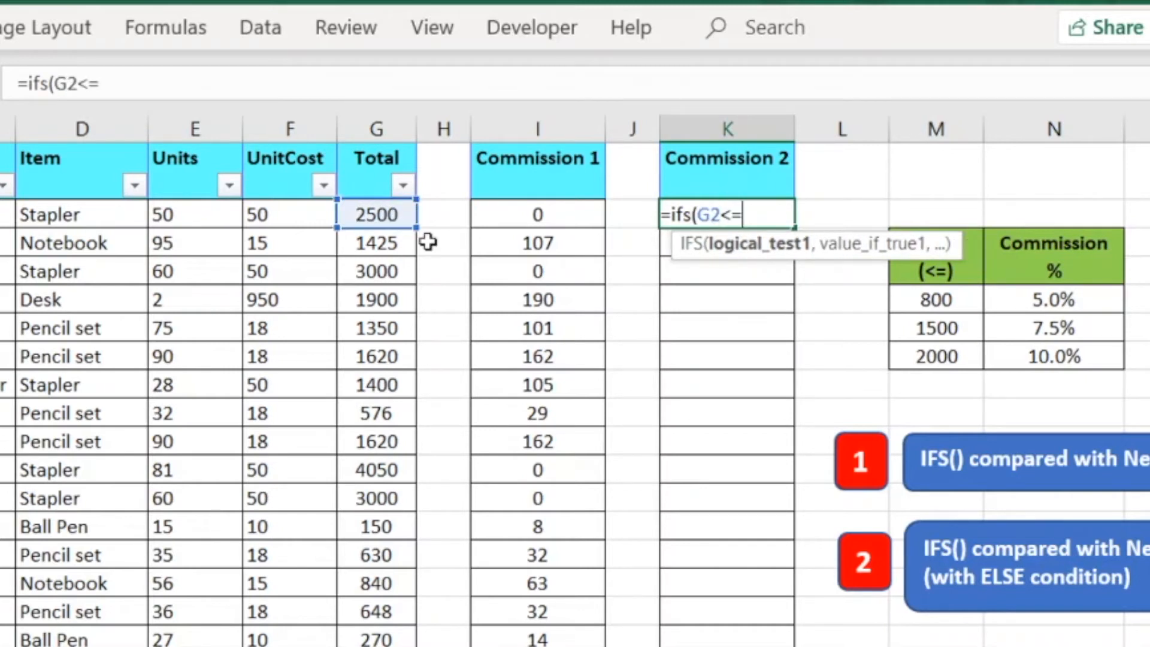
{"action": "left_click", "coordinate": [950, 299]}
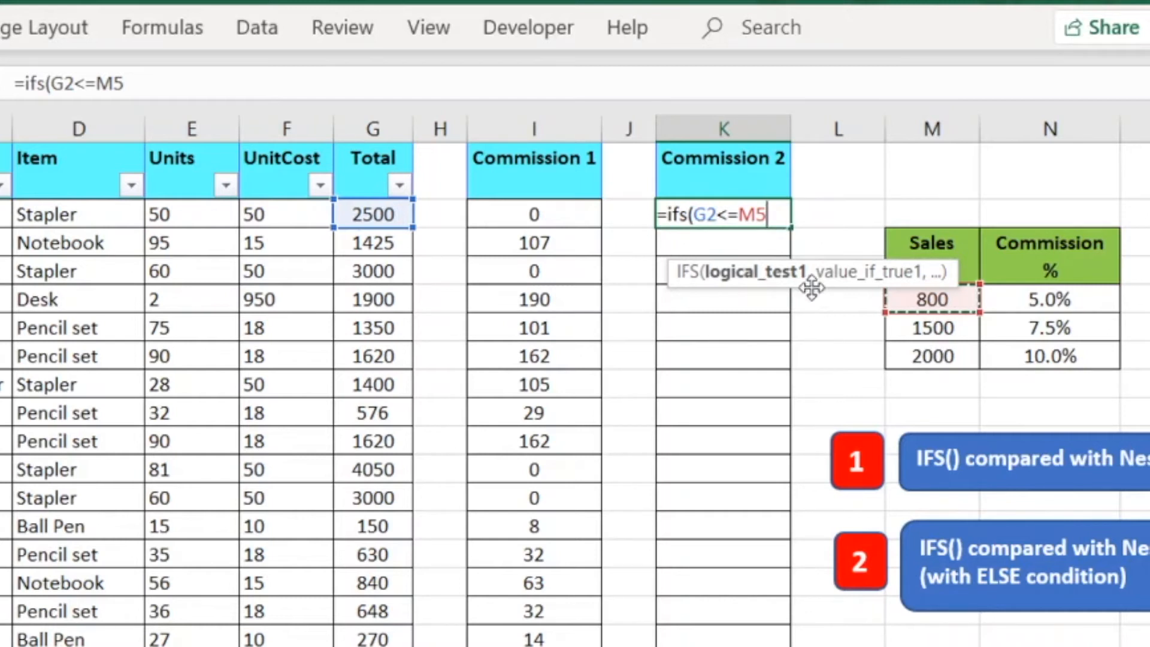
{"action": "double_click", "coordinate": [752, 214]}
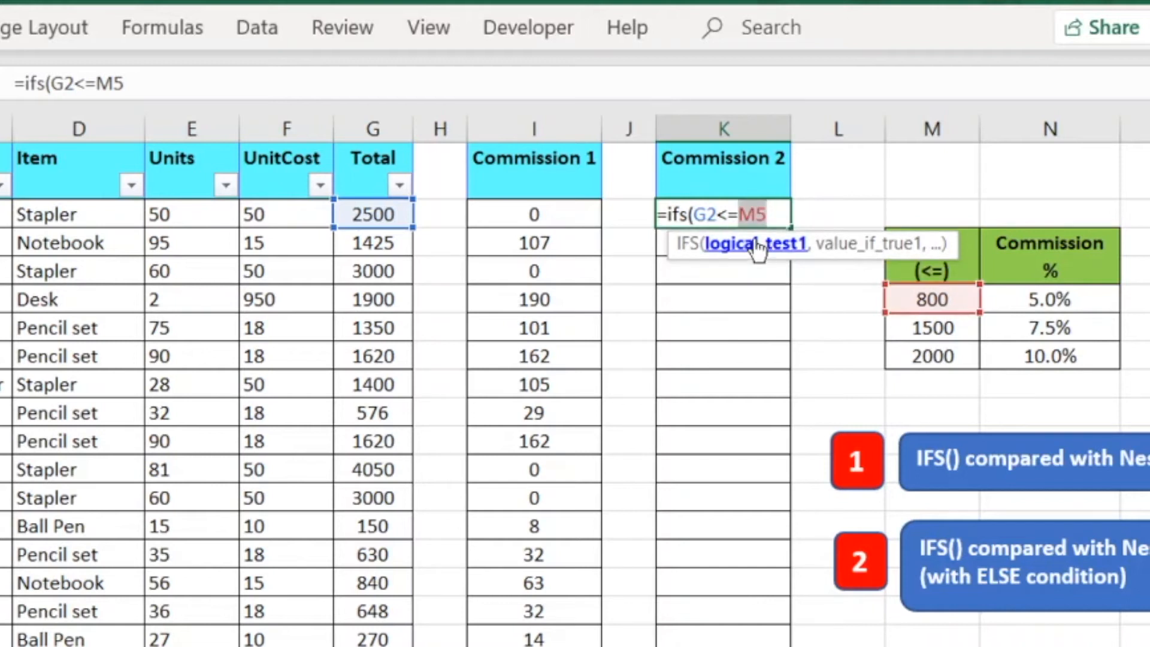
{"action": "key", "text": "F4"}
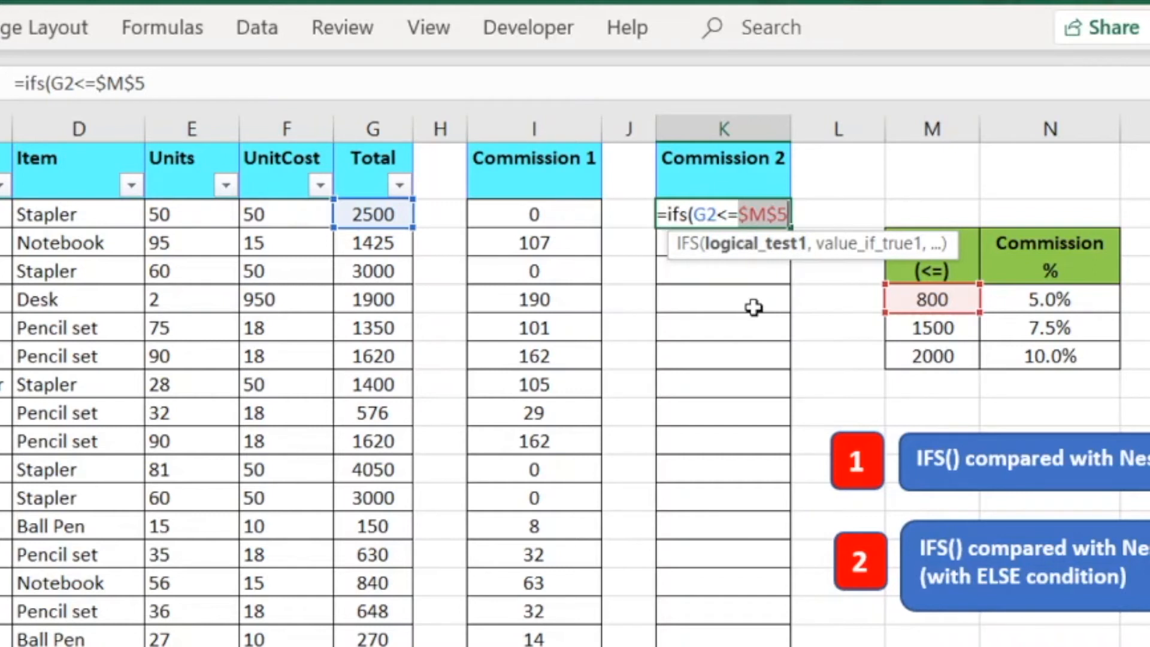
{"action": "key", "text": "Right"}
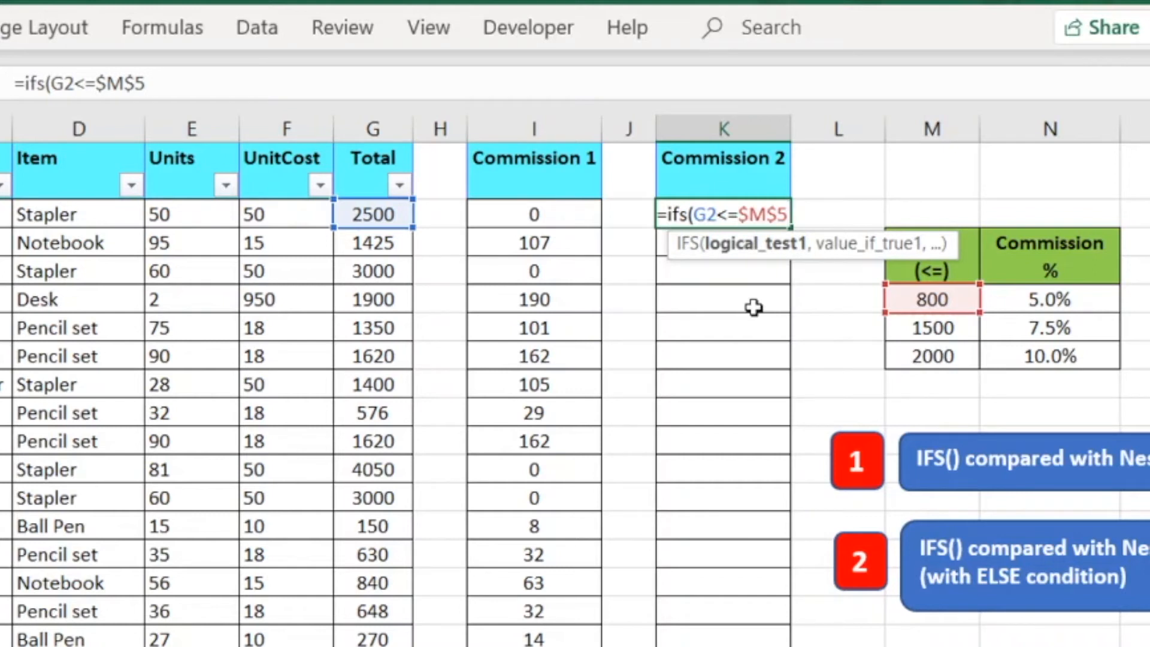
{"action": "type", "text": ","}
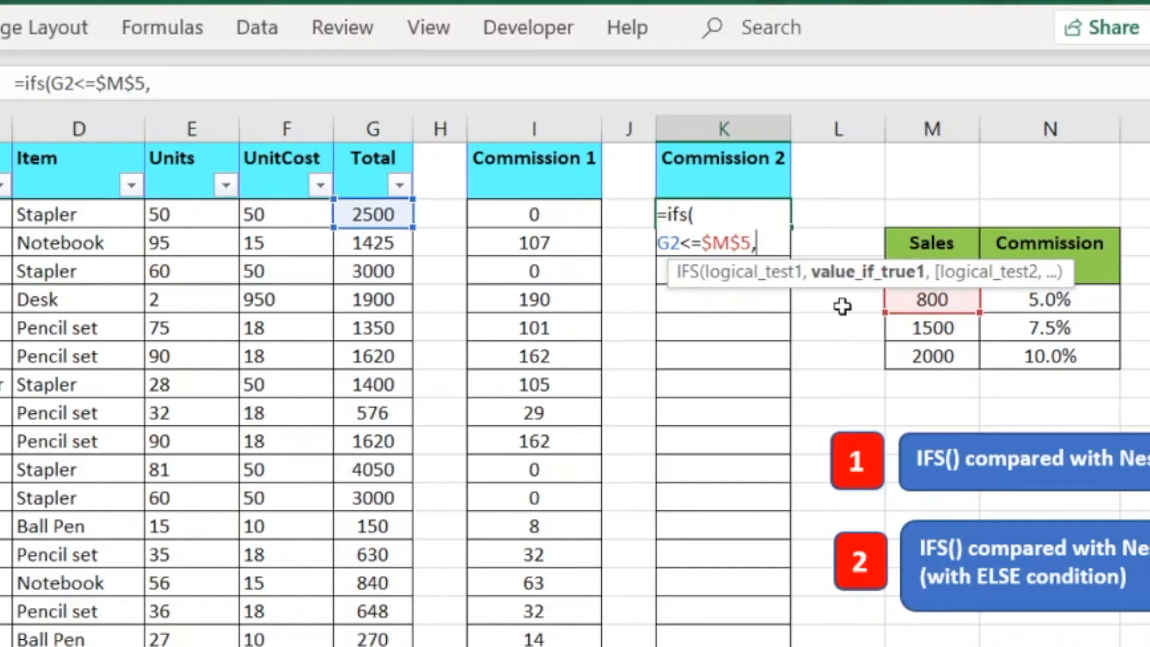
Step: Enter G2*$N$5 with a locked rate reference as the first value if true, moving the function hint off the formula
{"action": "left_click", "coordinate": [387, 214]}
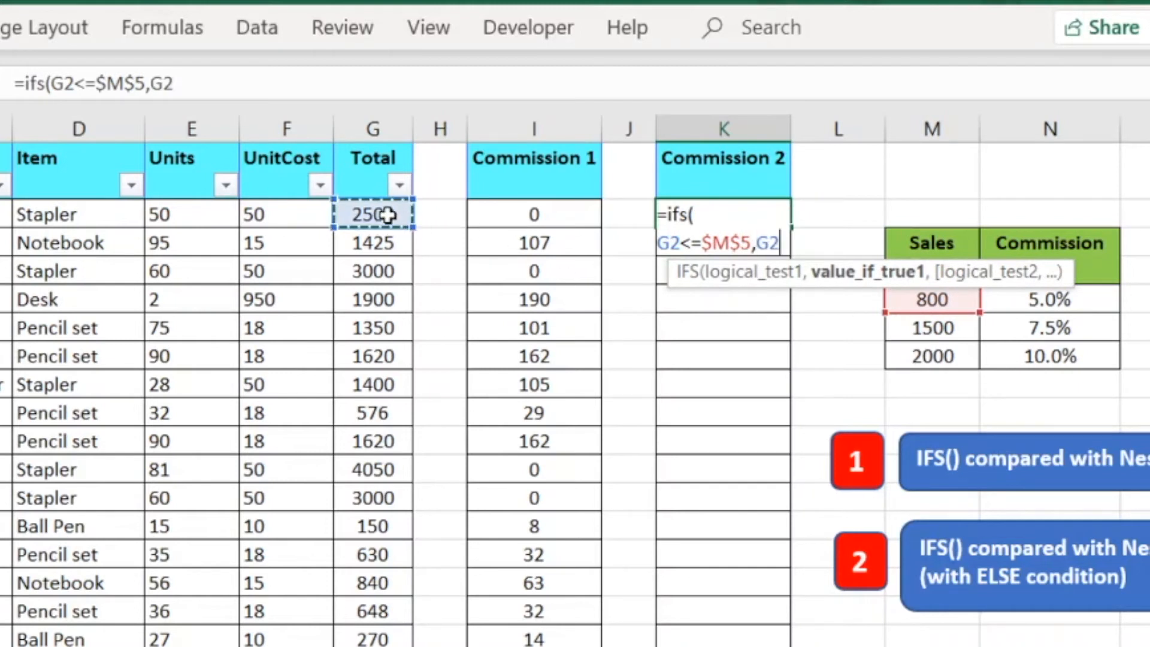
{"action": "type", "text": "*"}
{"action": "left_click", "coordinate": [1090, 302]}
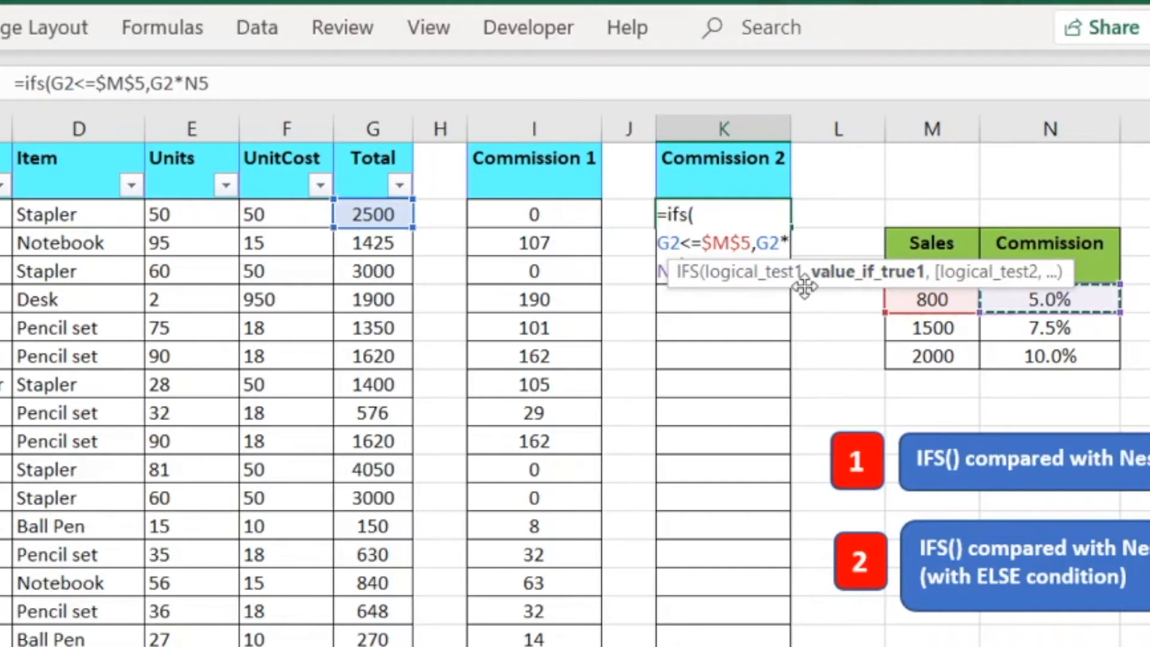
{"action": "left_click_drag", "start_coordinate": [805, 286], "coordinate": [875, 154]}
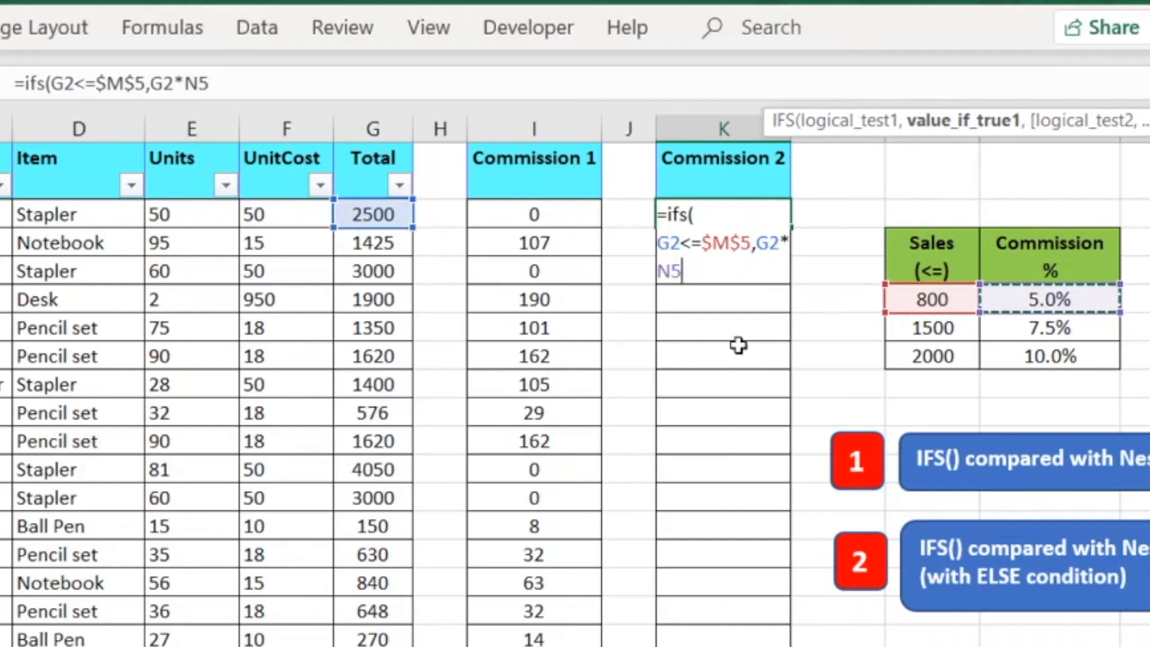
{"action": "double_click", "coordinate": [665, 271]}
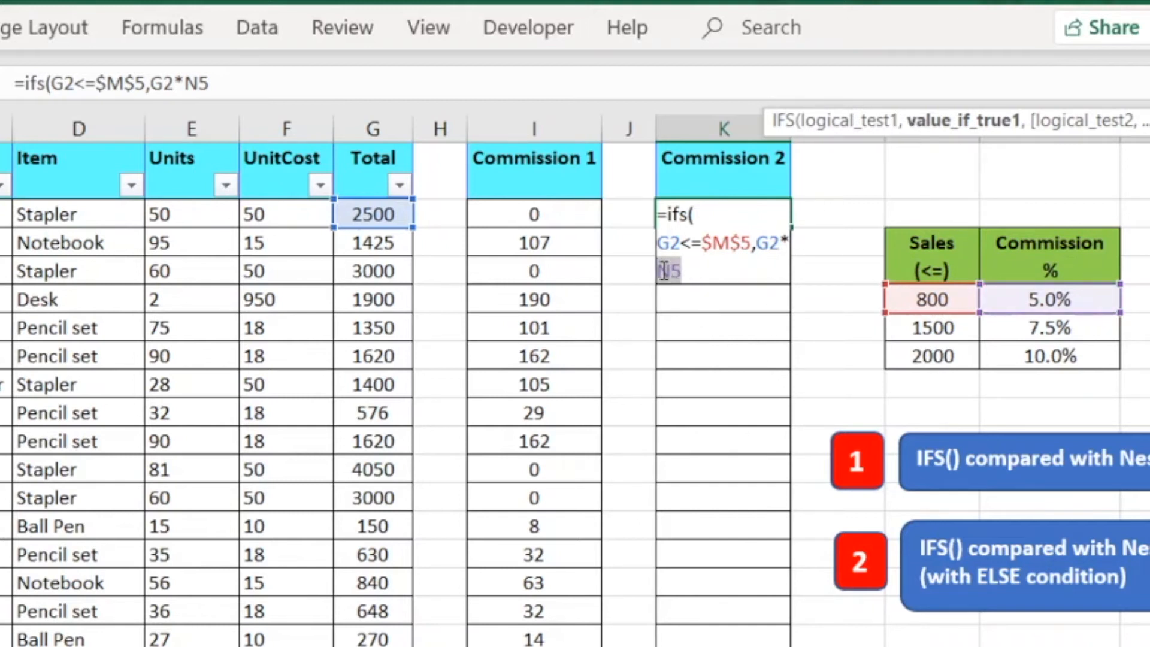
{"action": "key", "text": "F4"}
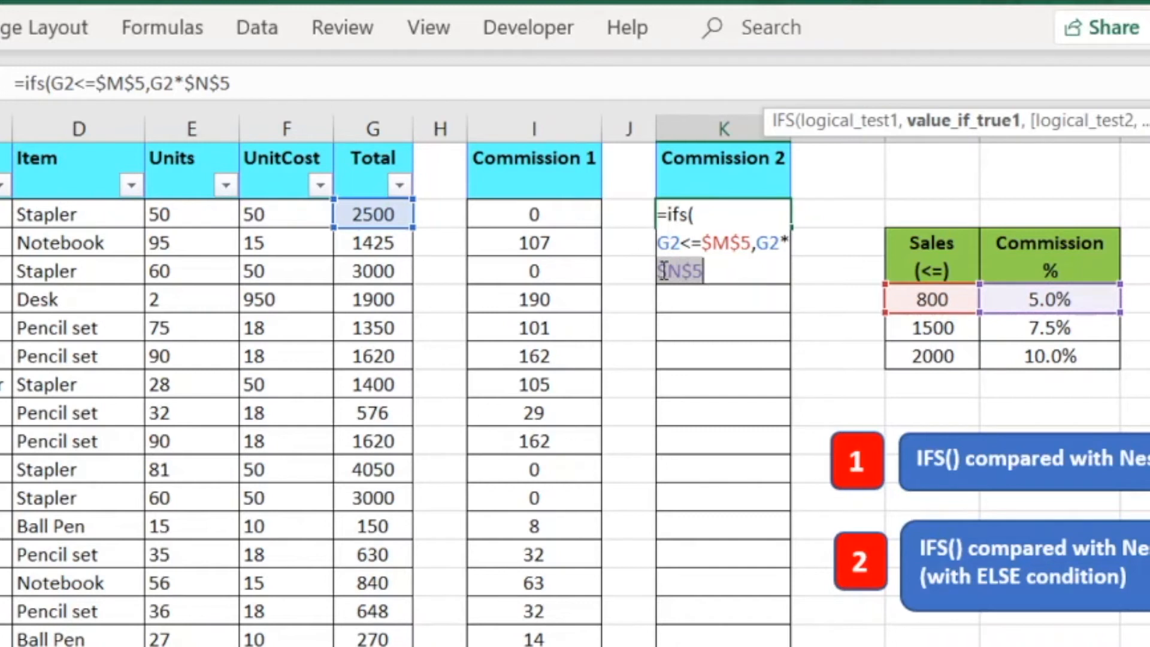
{"action": "left_click", "coordinate": [714, 275]}
{"action": "type", "text": ","}
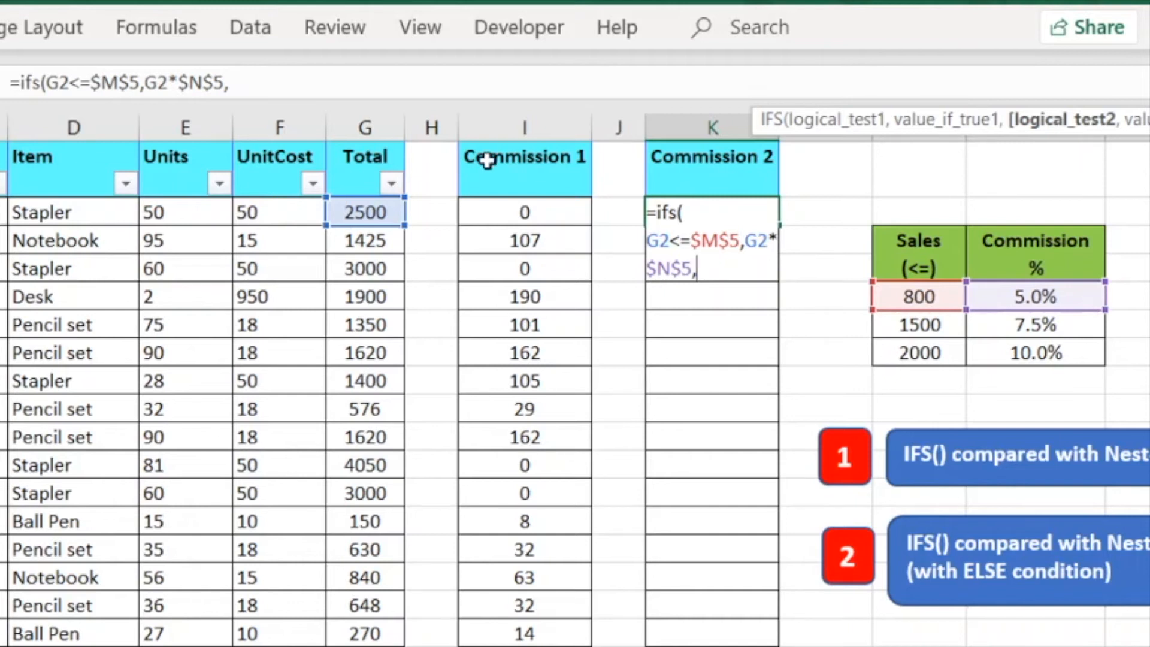
Step: Add G2<=$M$6 as the second logical test of the IFS formula, with the threshold reference locked
{"action": "left_click", "coordinate": [365, 211]}
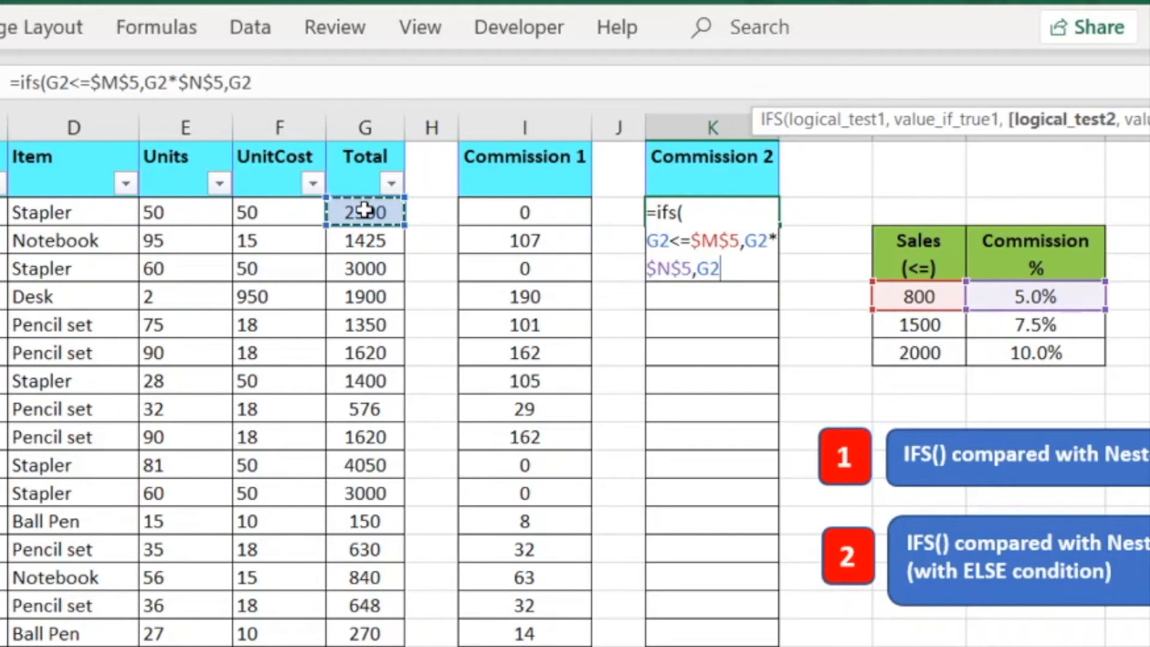
{"action": "type", "text": "<="}
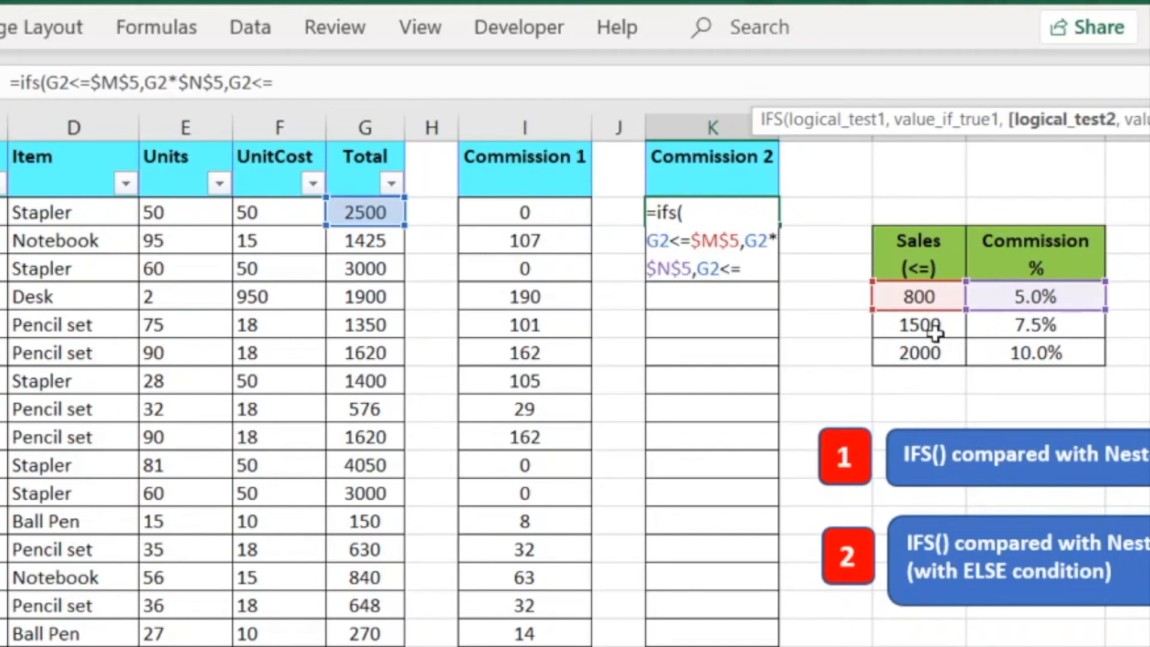
{"action": "left_click", "coordinate": [920, 325]}
{"action": "double_click", "coordinate": [756, 269]}
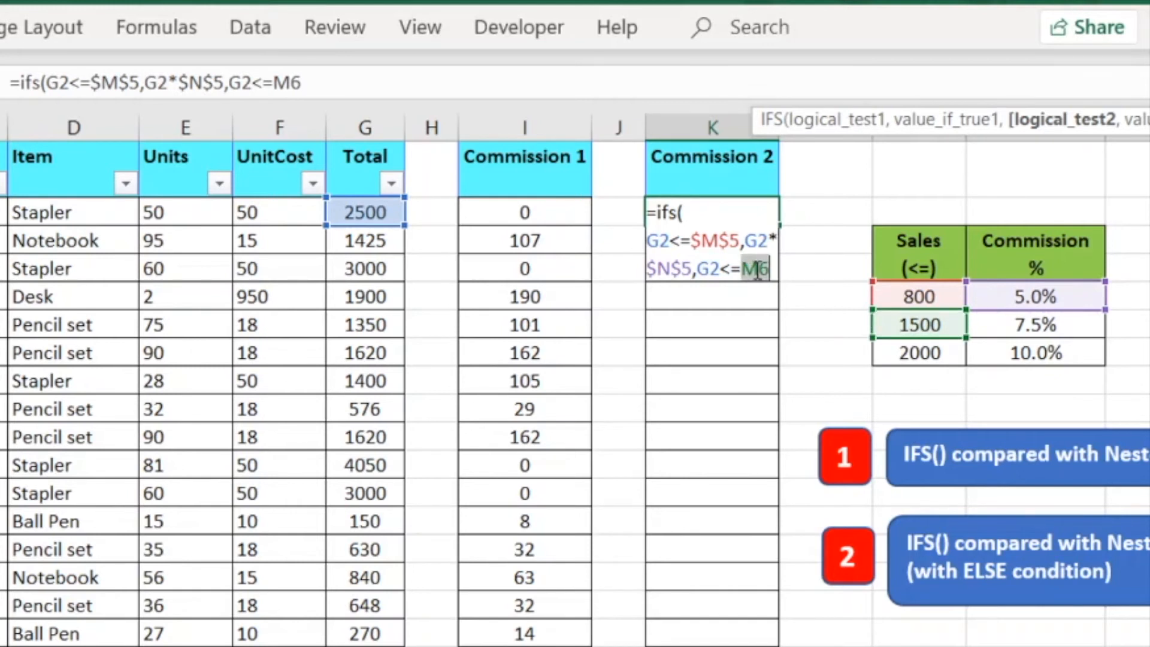
{"action": "key", "text": "F4"}
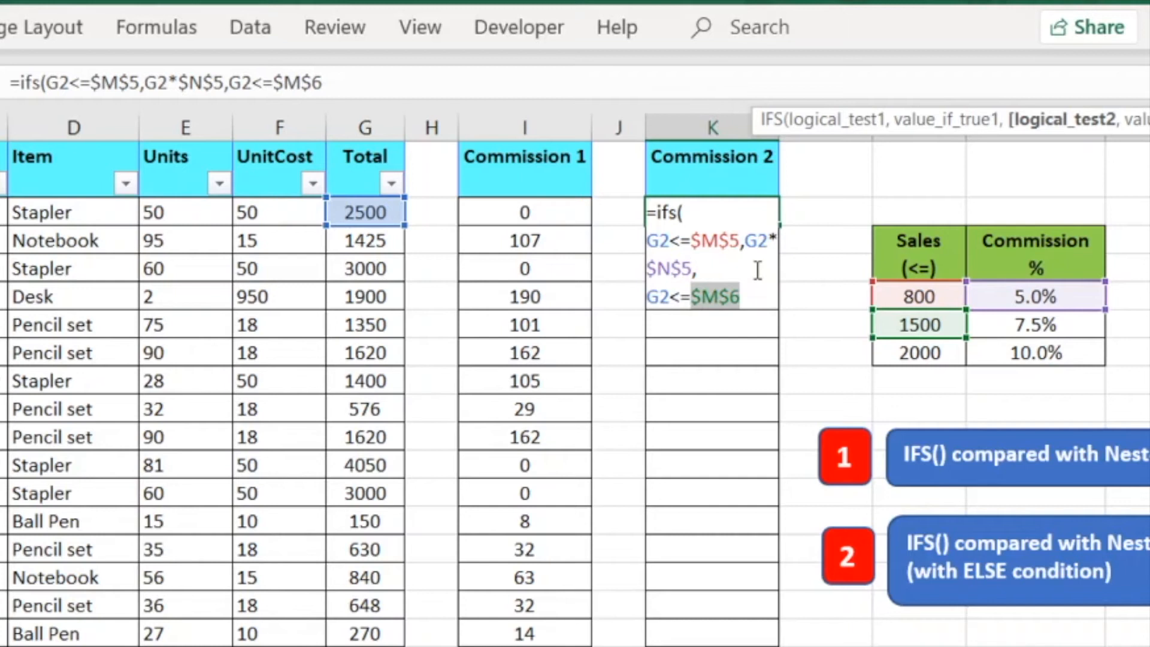
{"action": "left_click", "coordinate": [753, 296]}
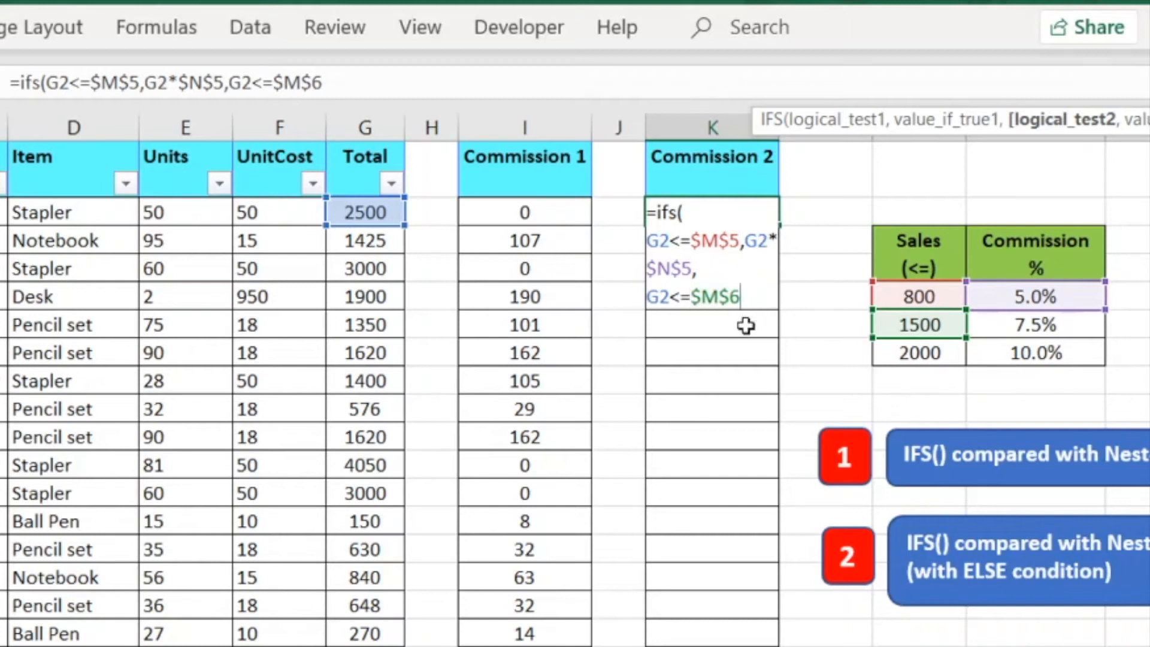
{"action": "type", "text": ","}
Step: Enter G2*$N$6 as the second value if true, with the rate reference locked
{"action": "left_click", "coordinate": [382, 212]}
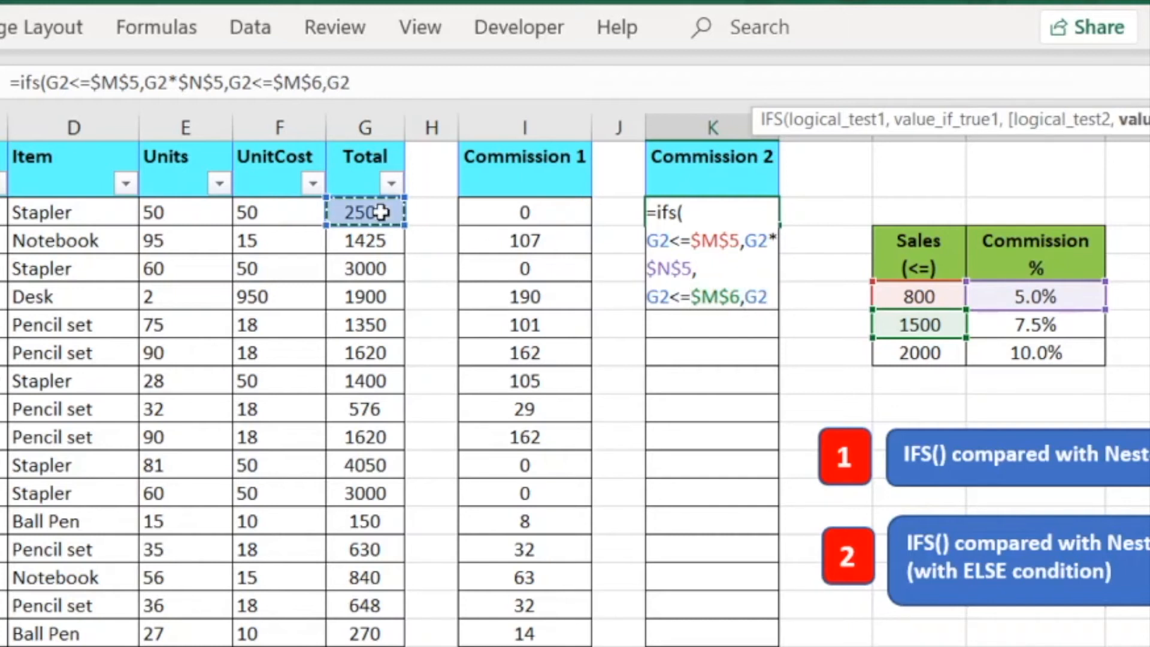
{"action": "type", "text": "*"}
{"action": "left_click", "coordinate": [1073, 325]}
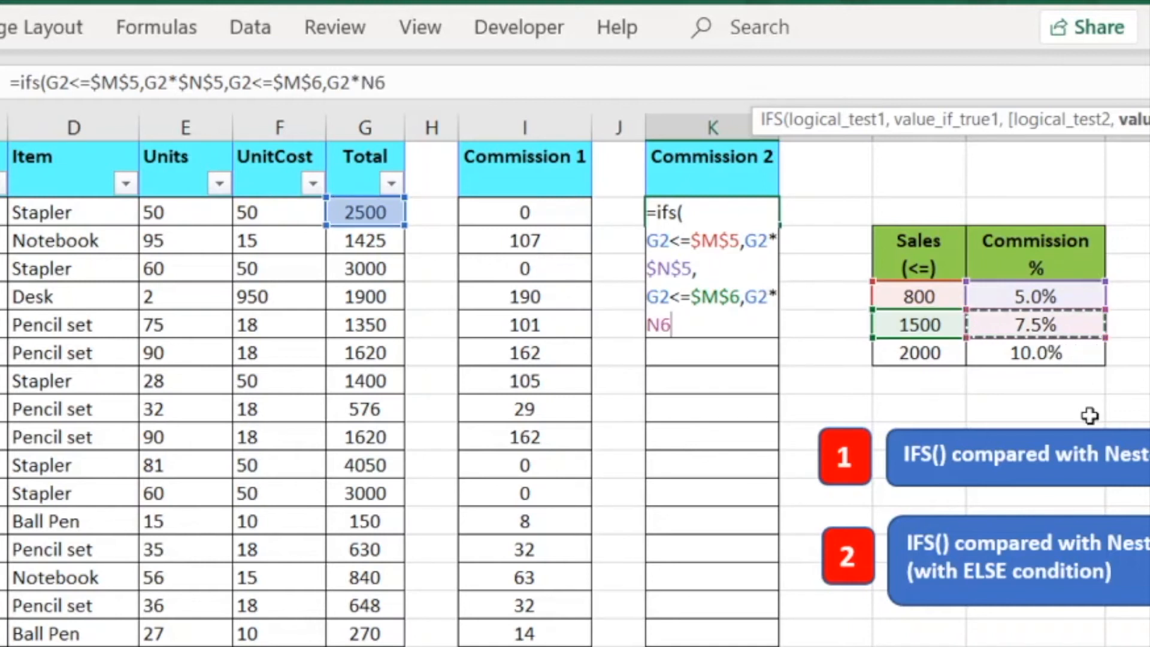
{"action": "type", "text": ","}
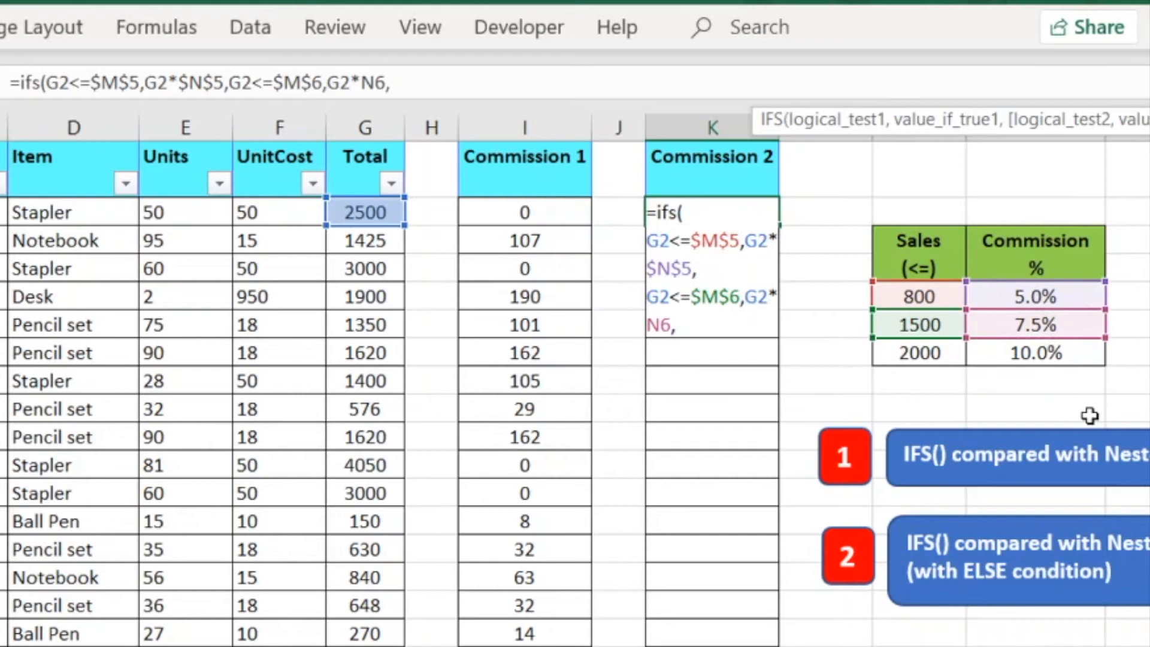
{"action": "double_click", "coordinate": [655, 329]}
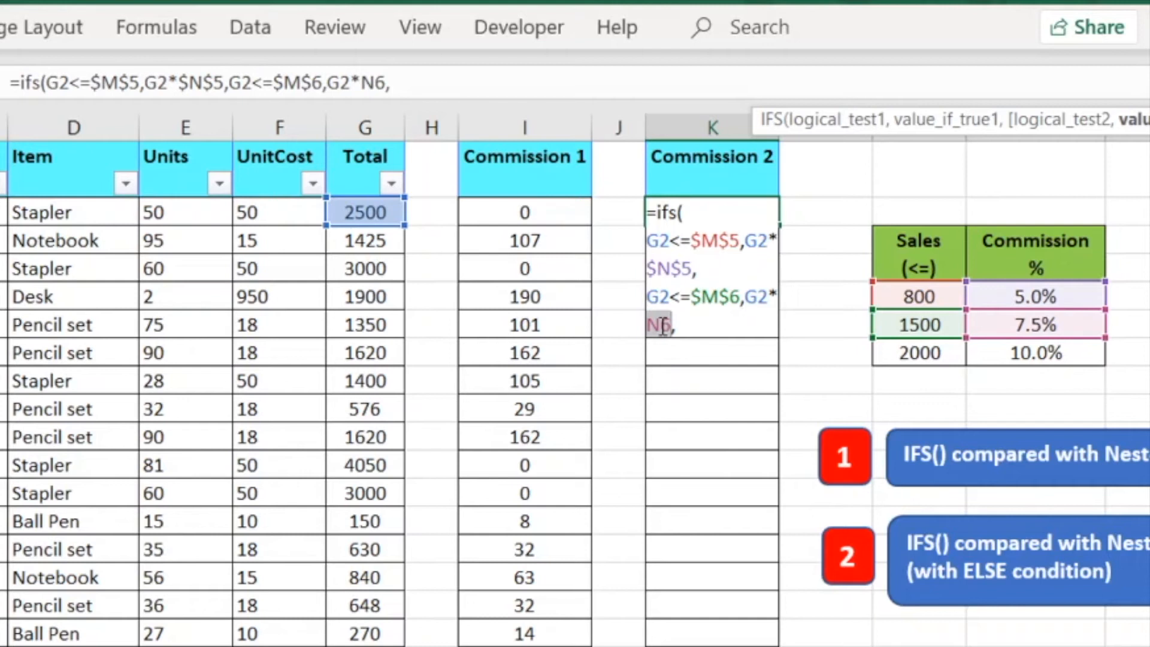
{"action": "key", "text": "F4"}
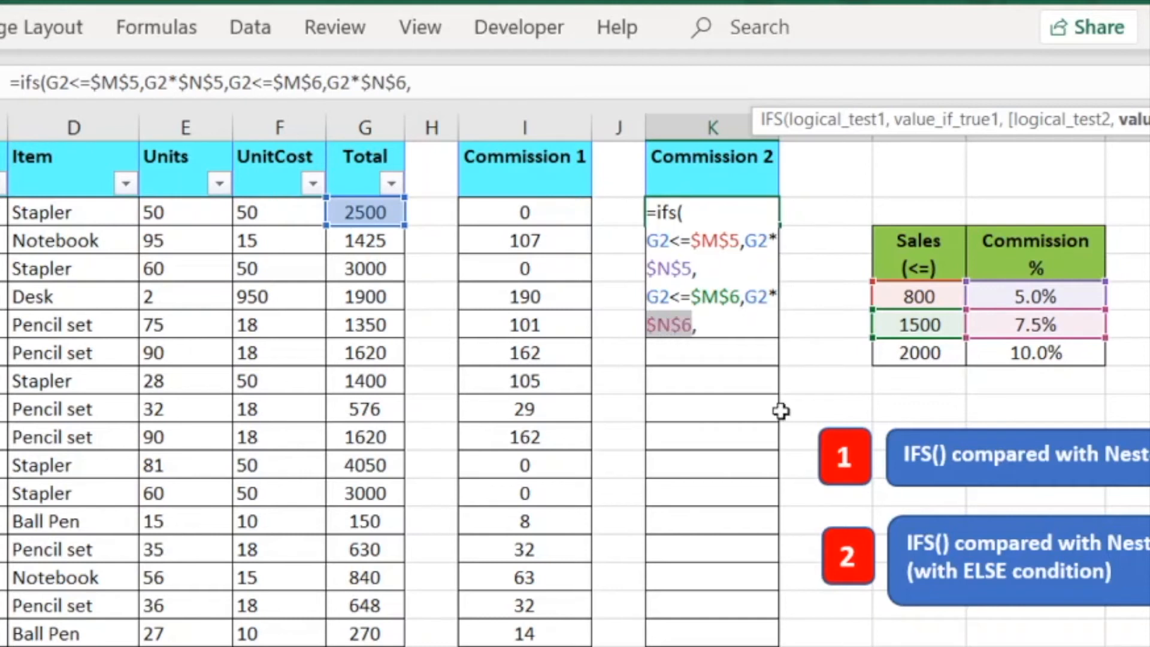
{"action": "left_click", "coordinate": [716, 325]}
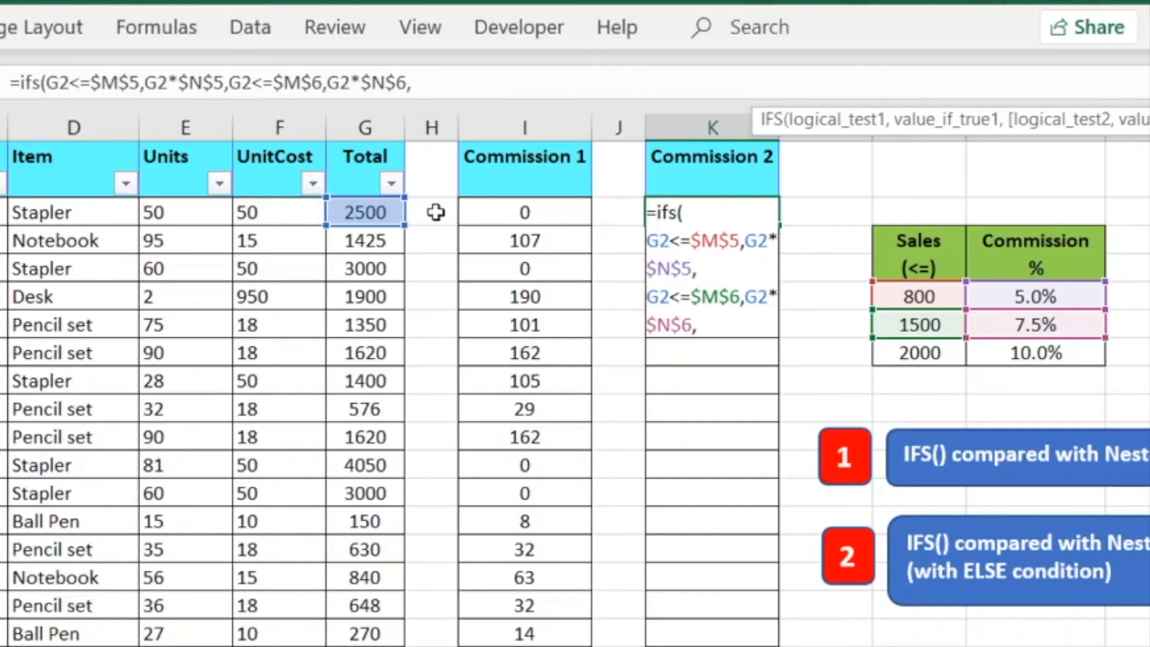
Step: Add G2<=$M$7 as the third logical test of the IFS formula, with the threshold reference locked
{"action": "left_click", "coordinate": [381, 215]}
{"action": "type", "text": "<"}
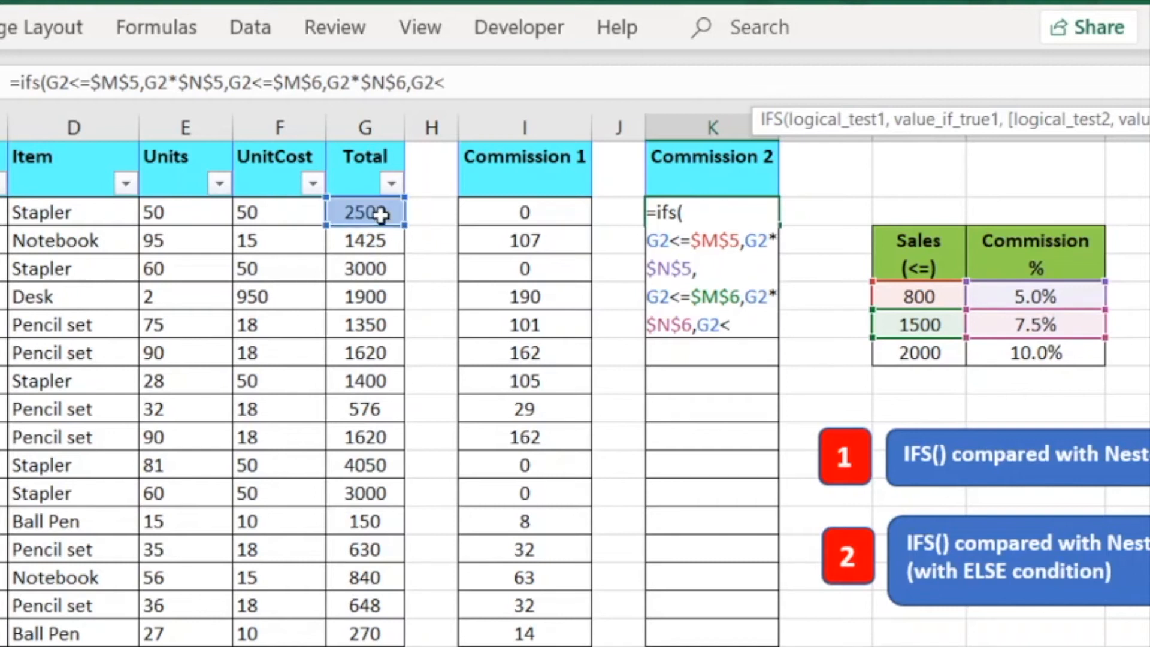
{"action": "type", "text": "="}
{"action": "left_click", "coordinate": [912, 357]}
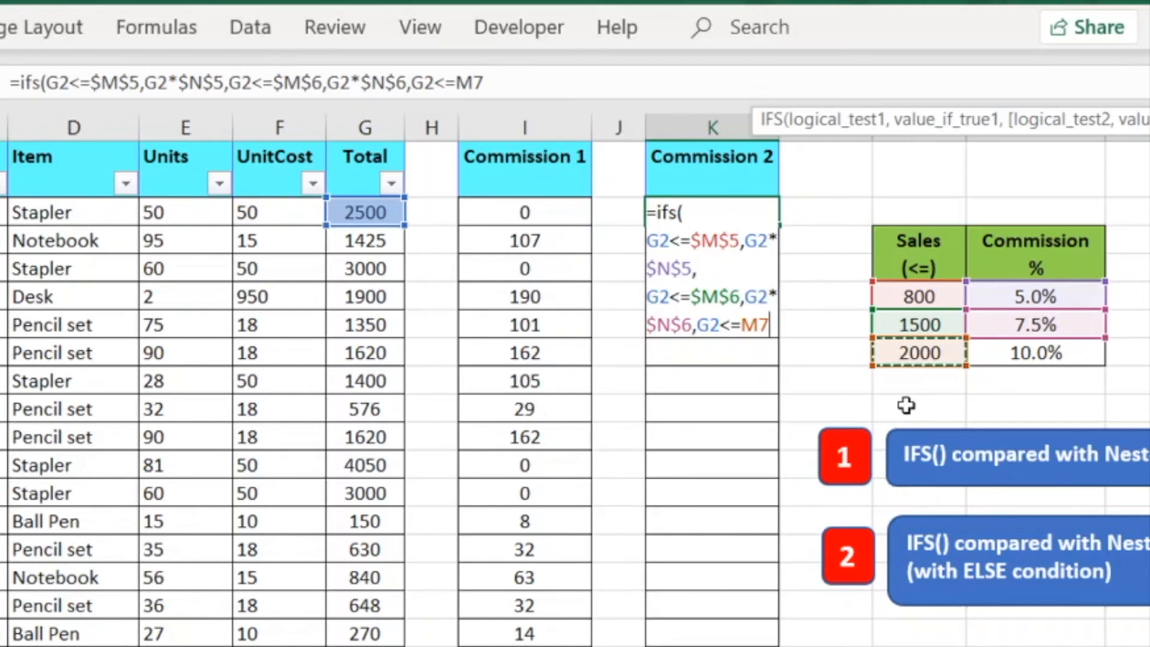
{"action": "double_click", "coordinate": [767, 326]}
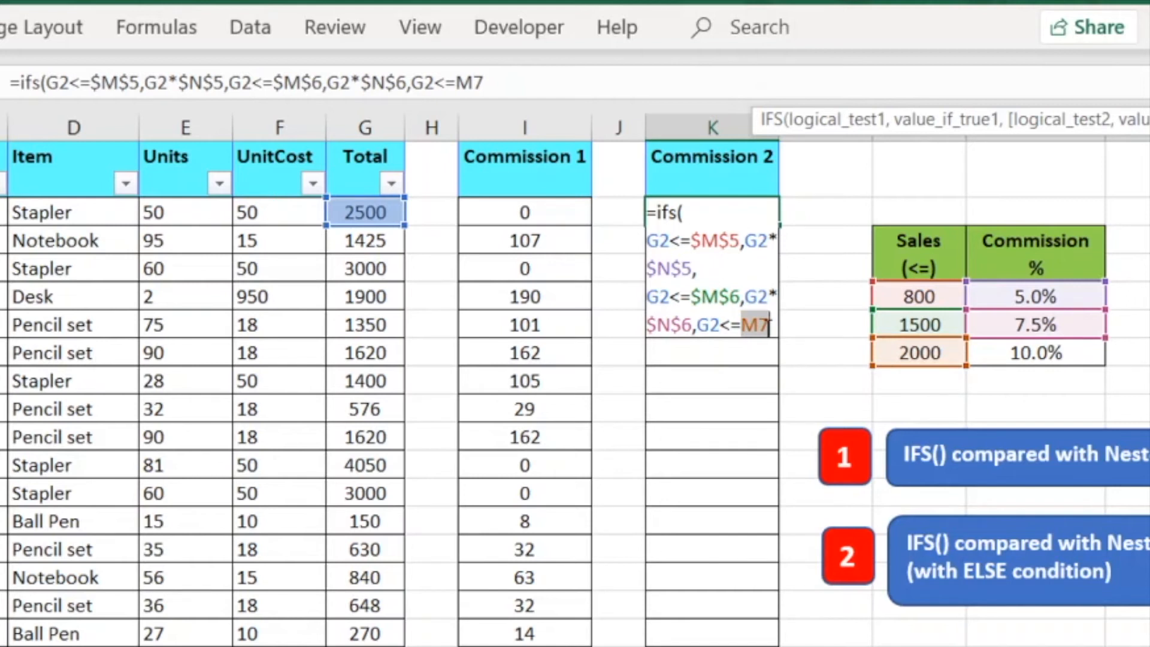
{"action": "key", "text": "F4"}
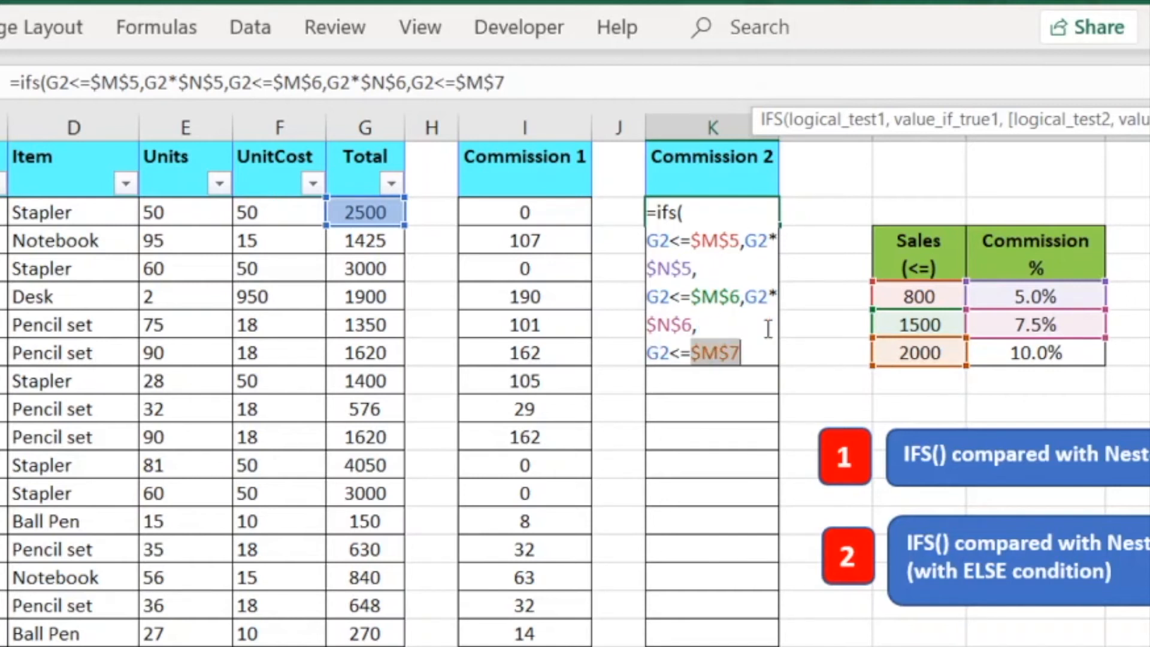
{"action": "left_click", "coordinate": [745, 352]}
{"action": "type", "text": ","}
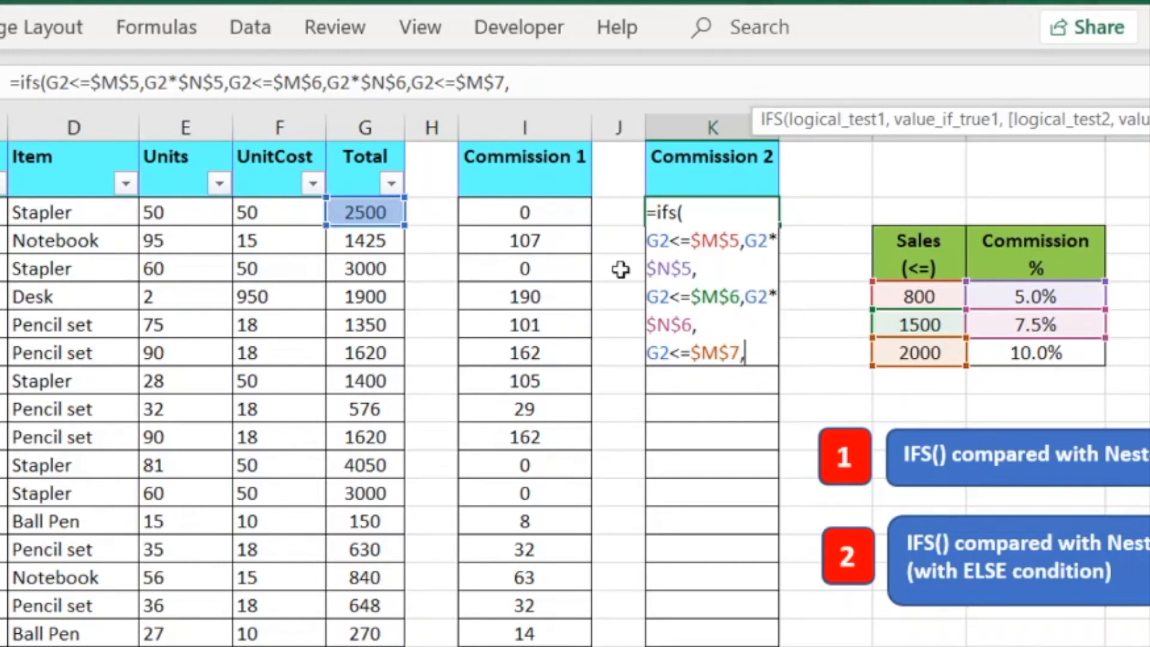
Step: Enter G2*$N$7 as the third value if true, with the rate reference locked, moving the function hint aside
{"action": "left_click", "coordinate": [374, 212]}
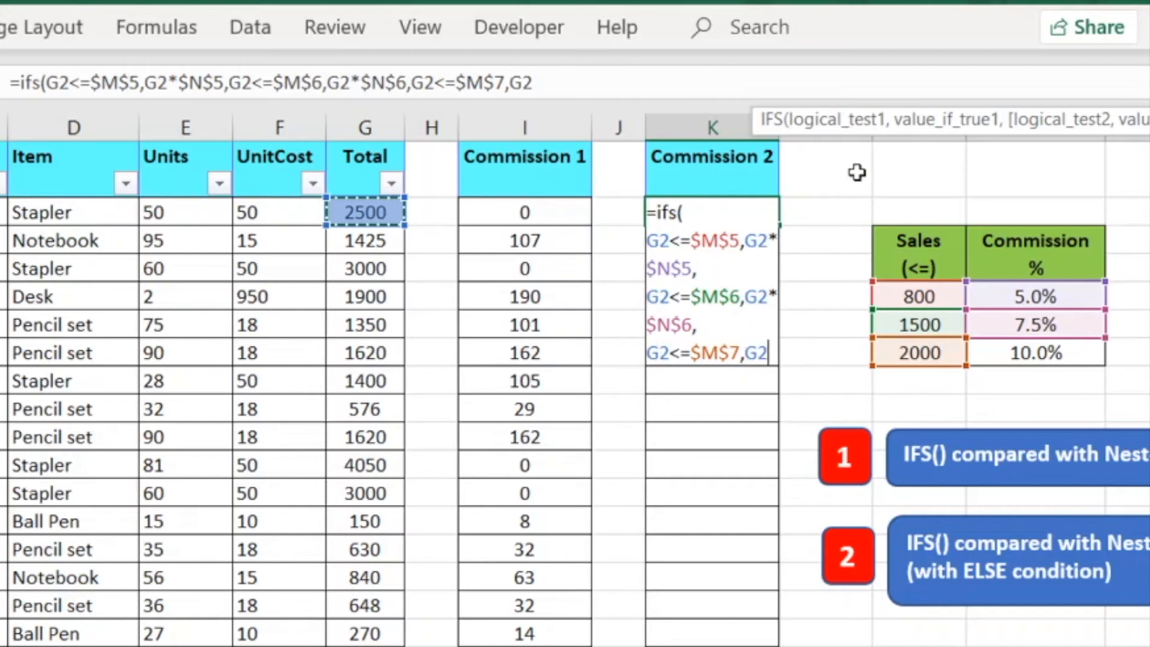
{"action": "left_click_drag", "start_coordinate": [830, 133], "coordinate": [398, 129]}
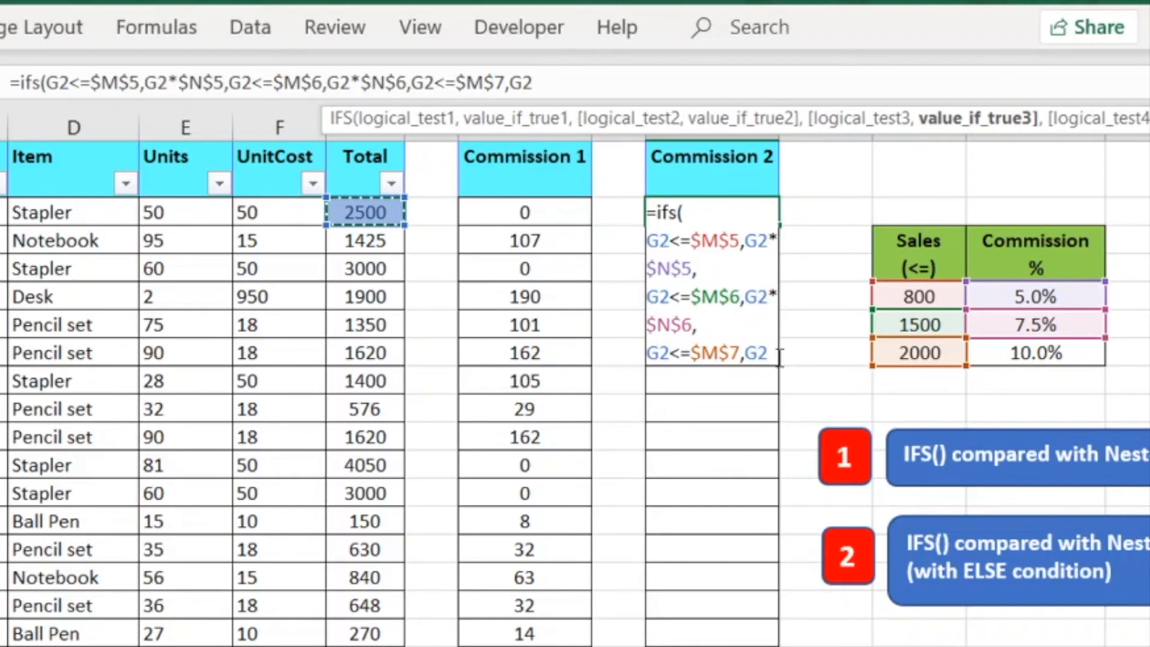
{"action": "type", "text": "*"}
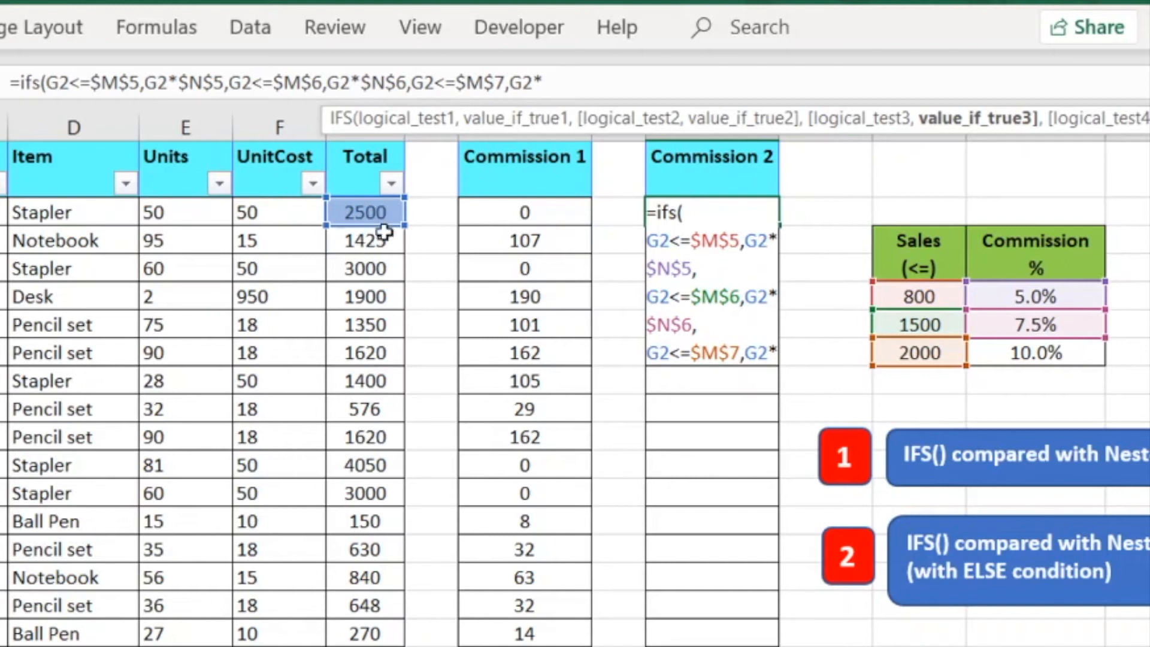
{"action": "left_click", "coordinate": [1045, 352]}
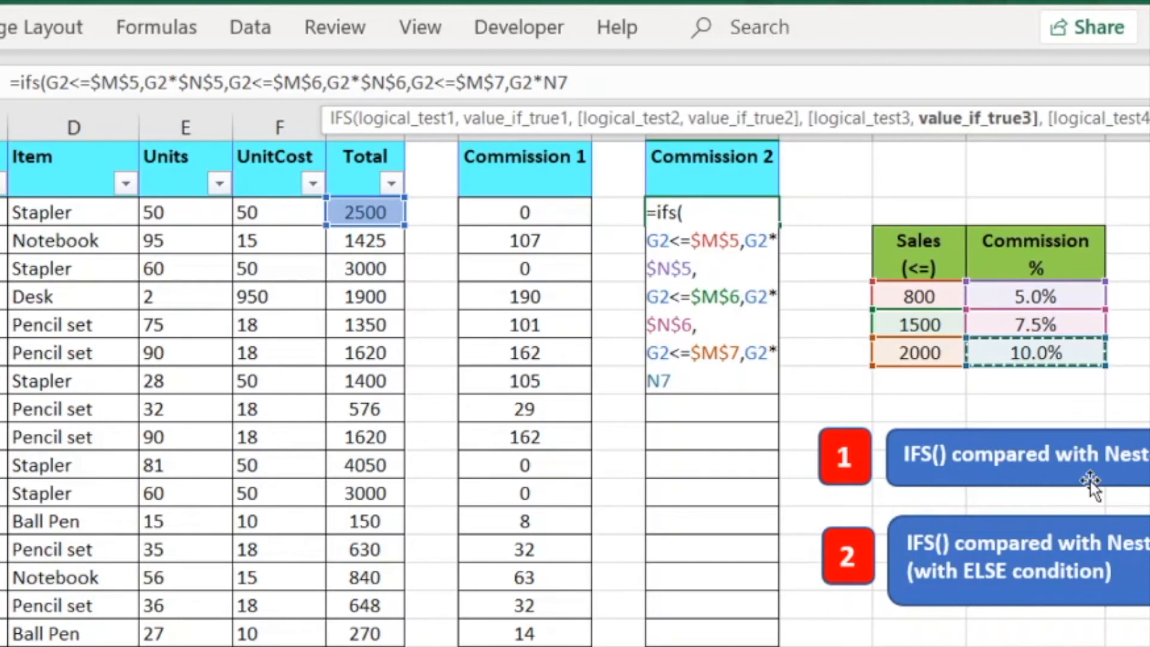
{"action": "left_click_drag", "start_coordinate": [667, 381], "coordinate": [630, 384]}
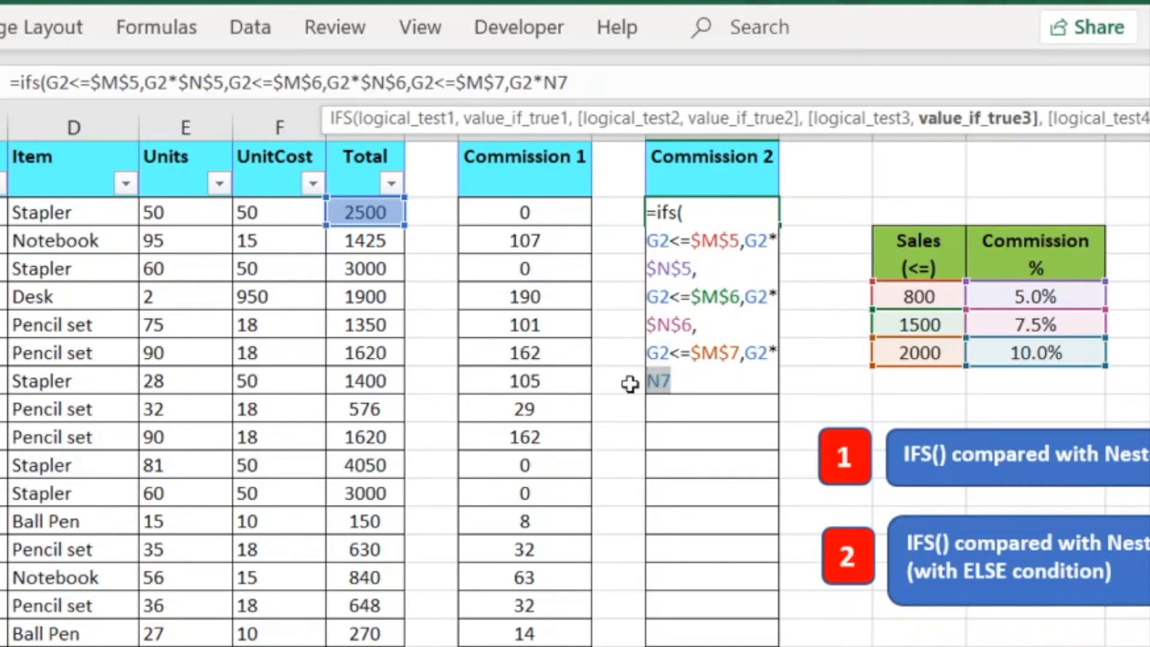
{"action": "key", "text": "F4"}
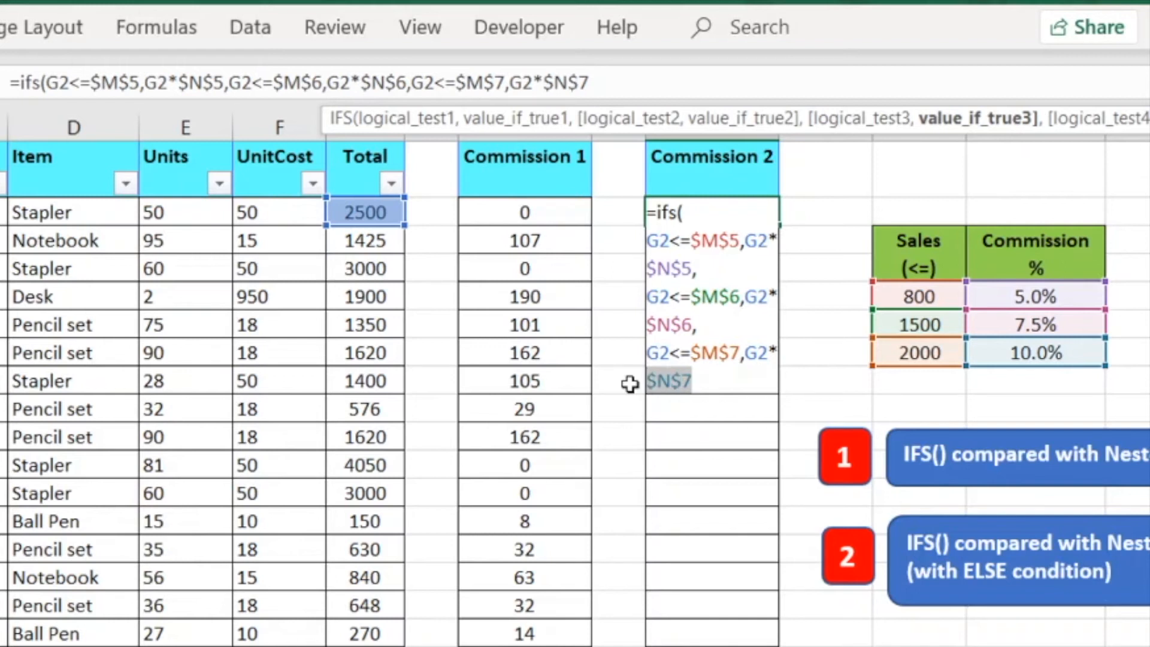
{"action": "left_click", "coordinate": [742, 378]}
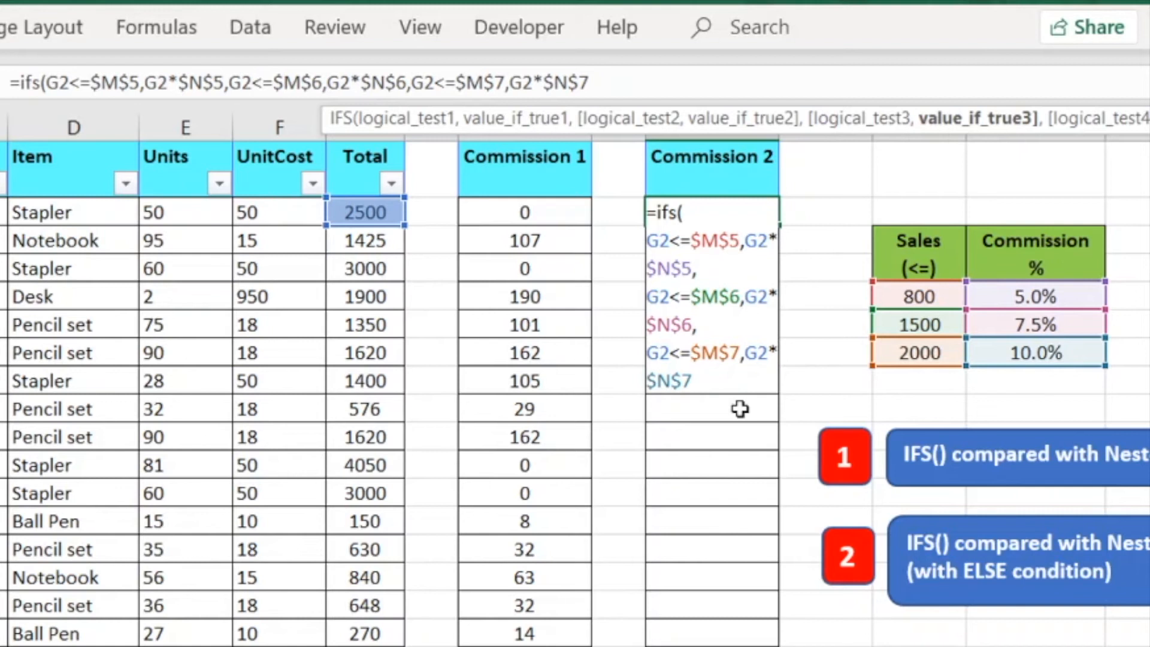
Step: Close and confirm the IFS formula in K2, and copy it down the Commission 2 column to K23
{"action": "type", "text": ")"}
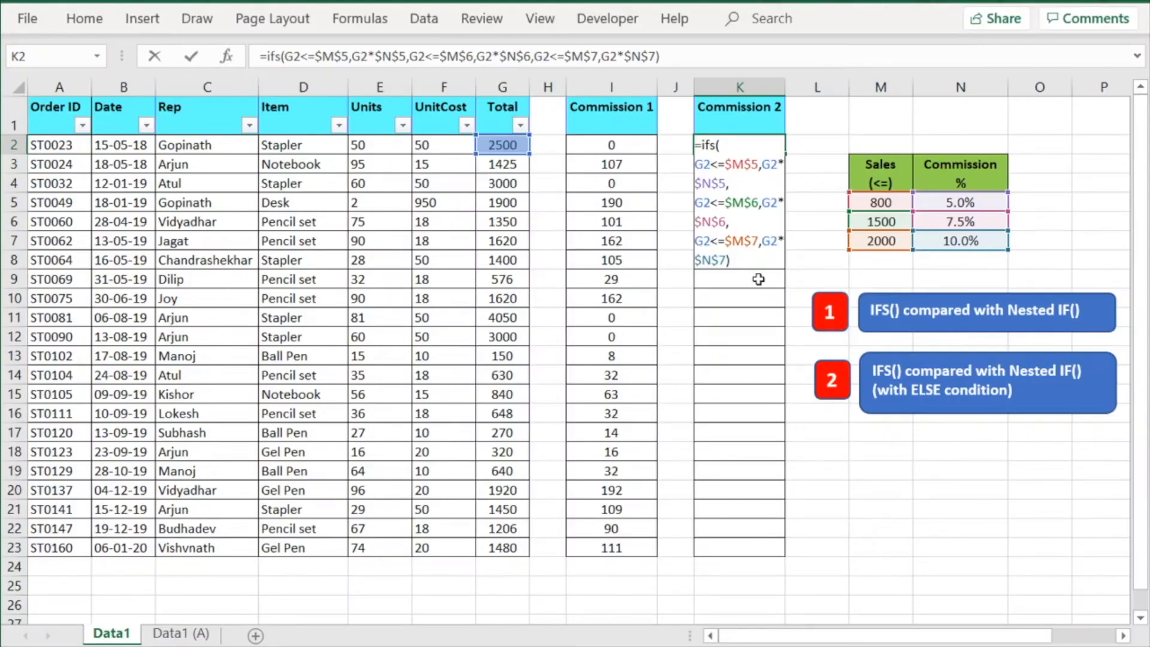
{"action": "key", "text": "Return"}
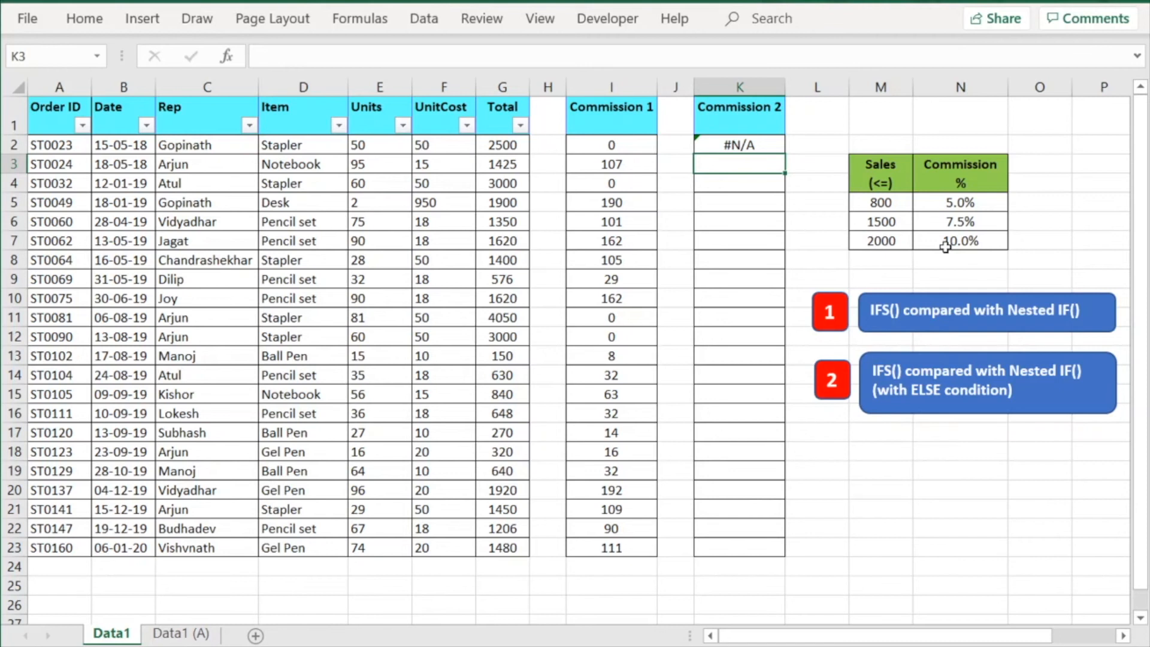
{"action": "left_click", "coordinate": [771, 145]}
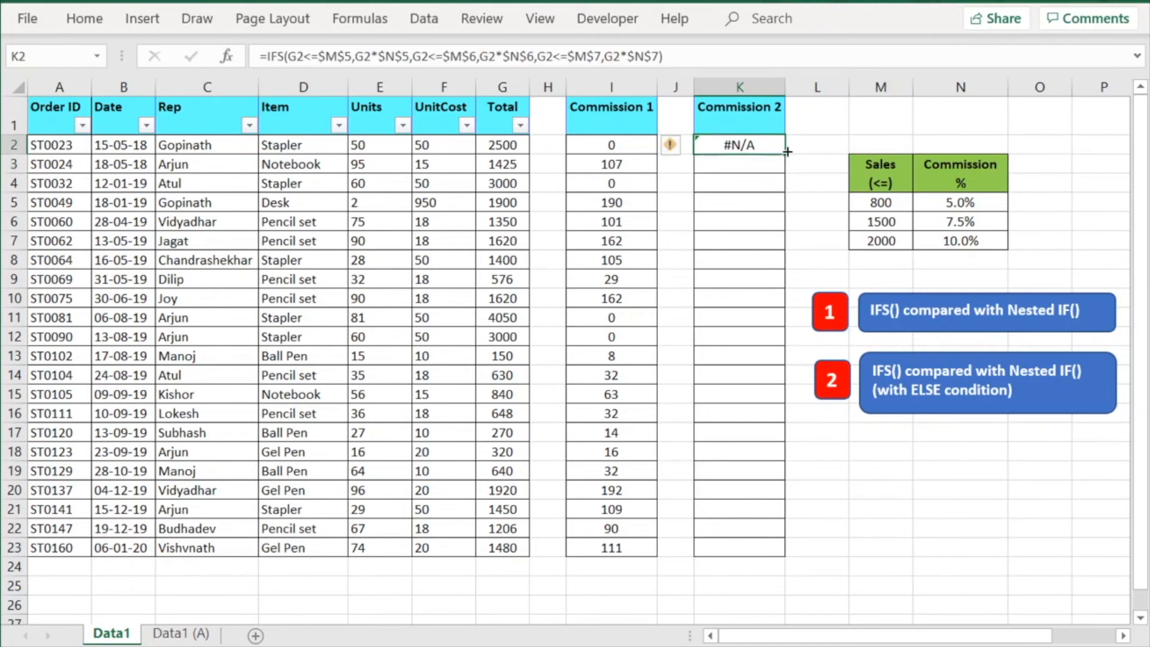
{"action": "left_click_drag", "start_coordinate": [787, 152], "coordinate": [780, 555]}
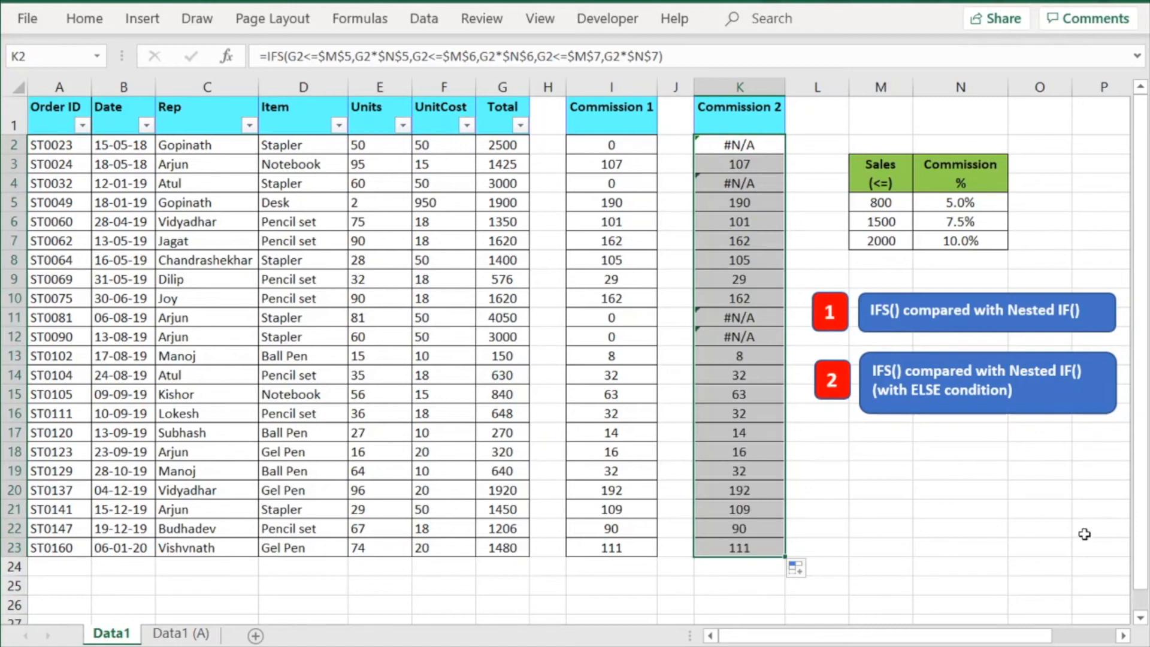
Step: Reopen the IFS formula in K2 and add TRUE as the fourth logical test after G2*$N$7
{"action": "left_click", "coordinate": [763, 145]}
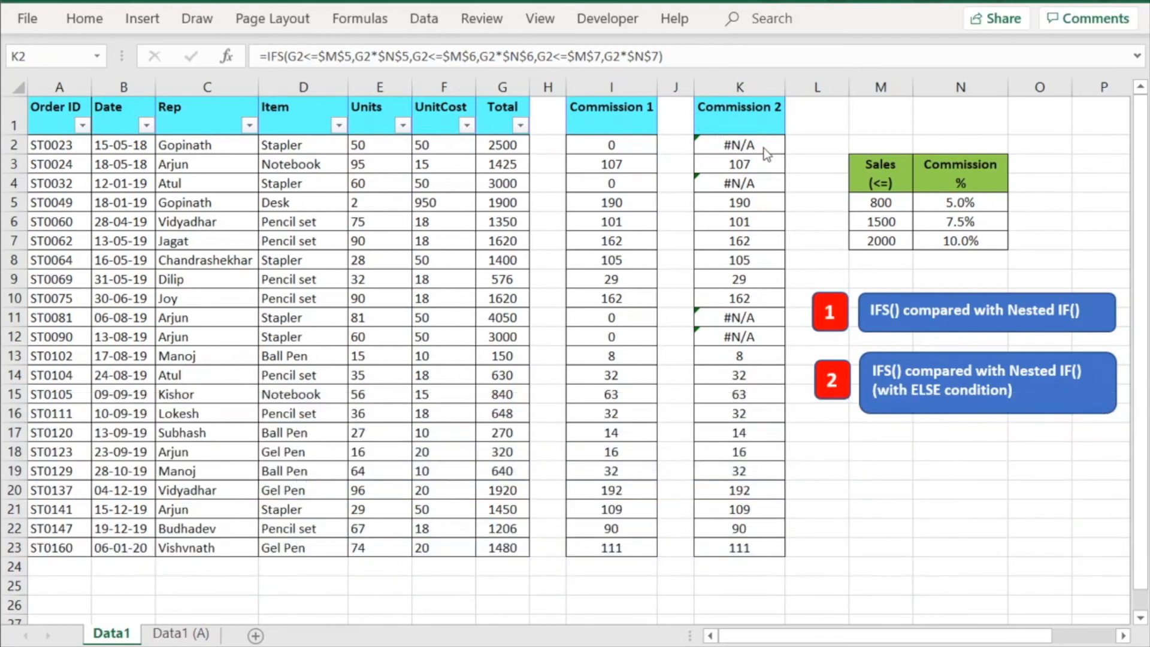
{"action": "left_click", "coordinate": [764, 149]}
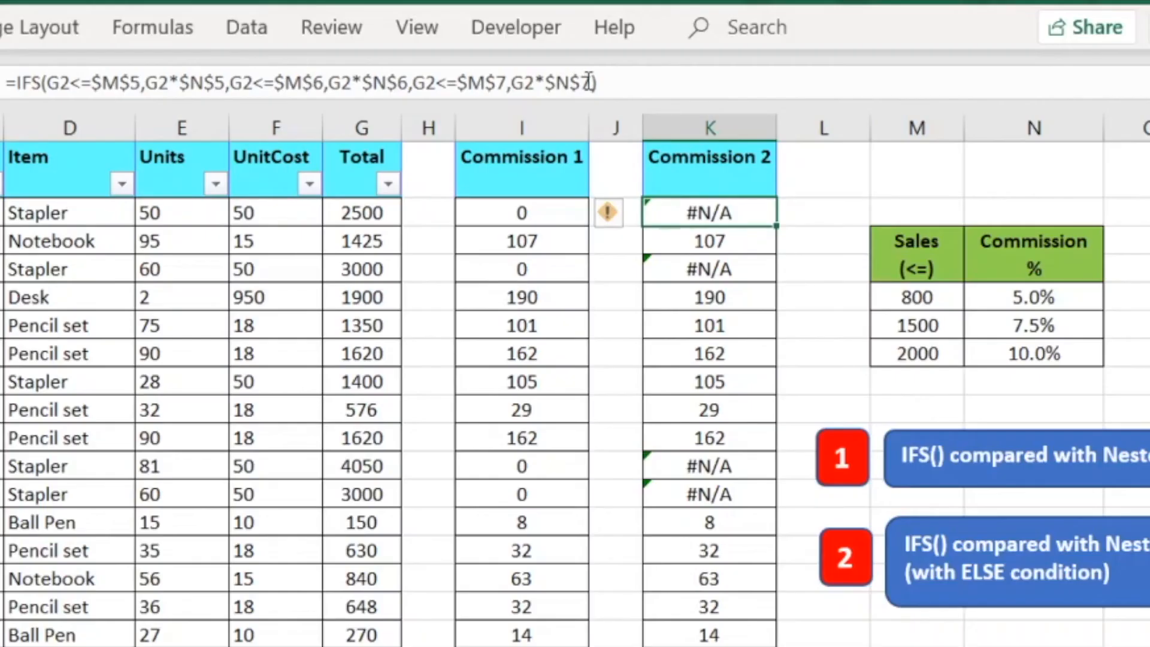
{"action": "left_click", "coordinate": [589, 82]}
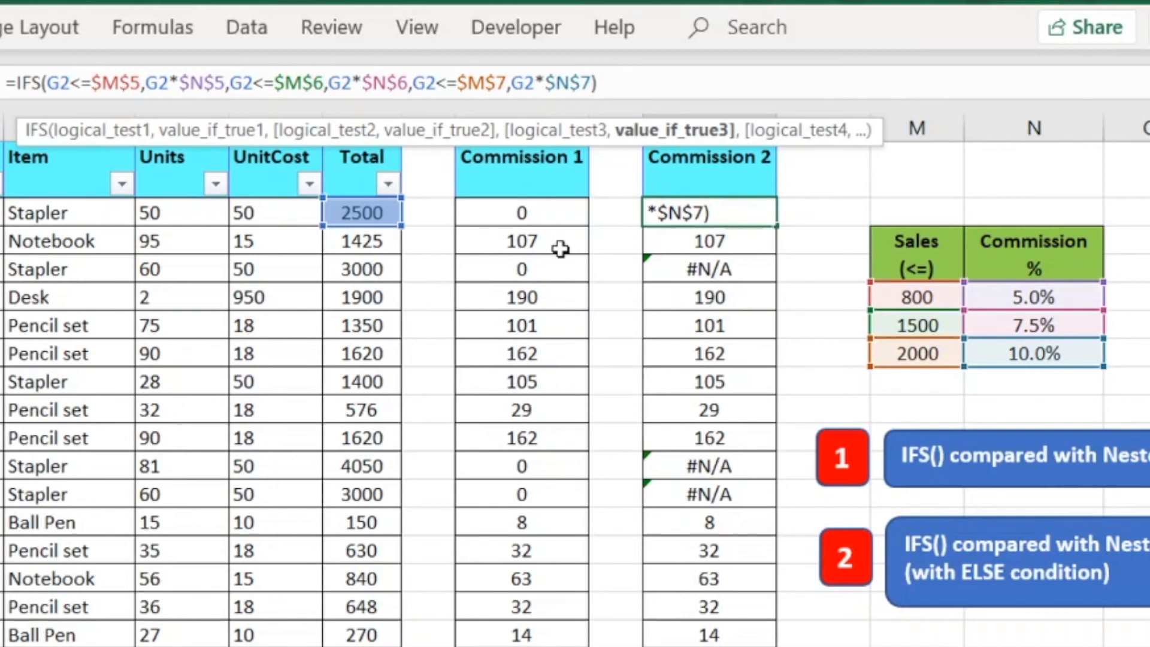
{"action": "type", "text": ","}
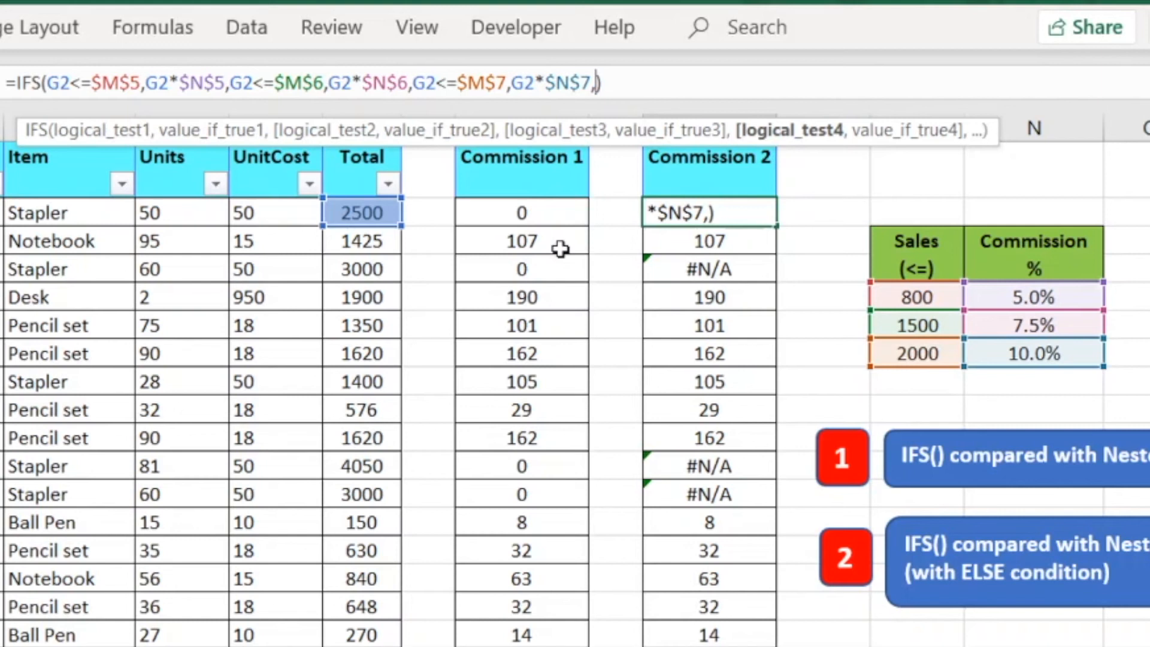
{"action": "type", "text": "TRU"}
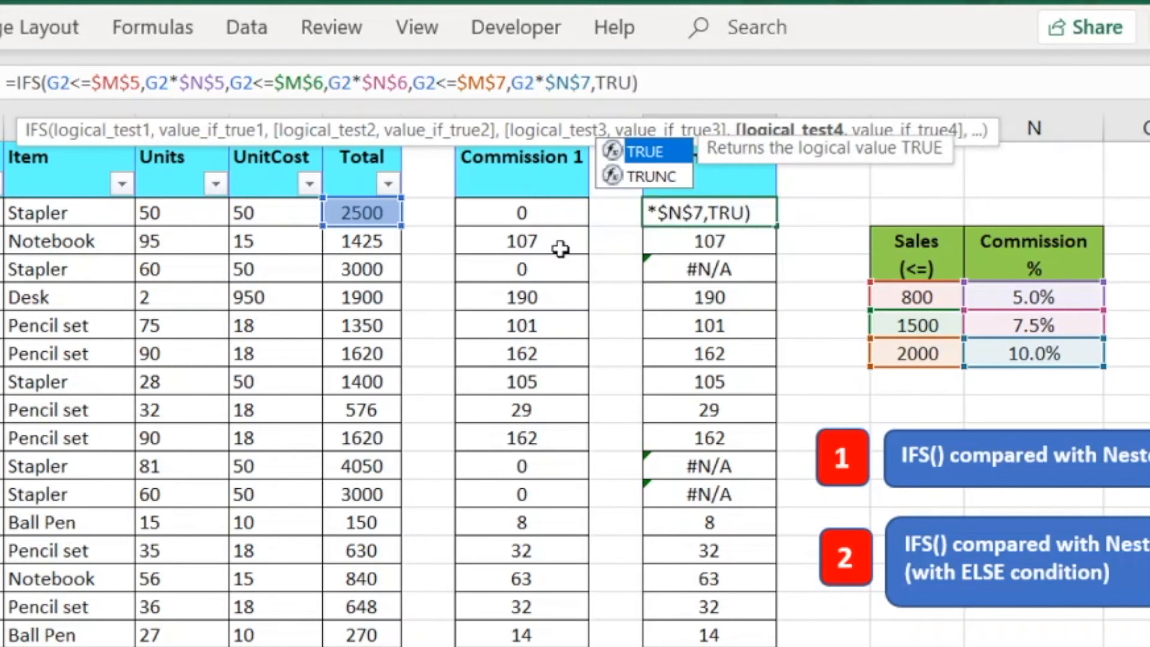
{"action": "type", "text": "E"}
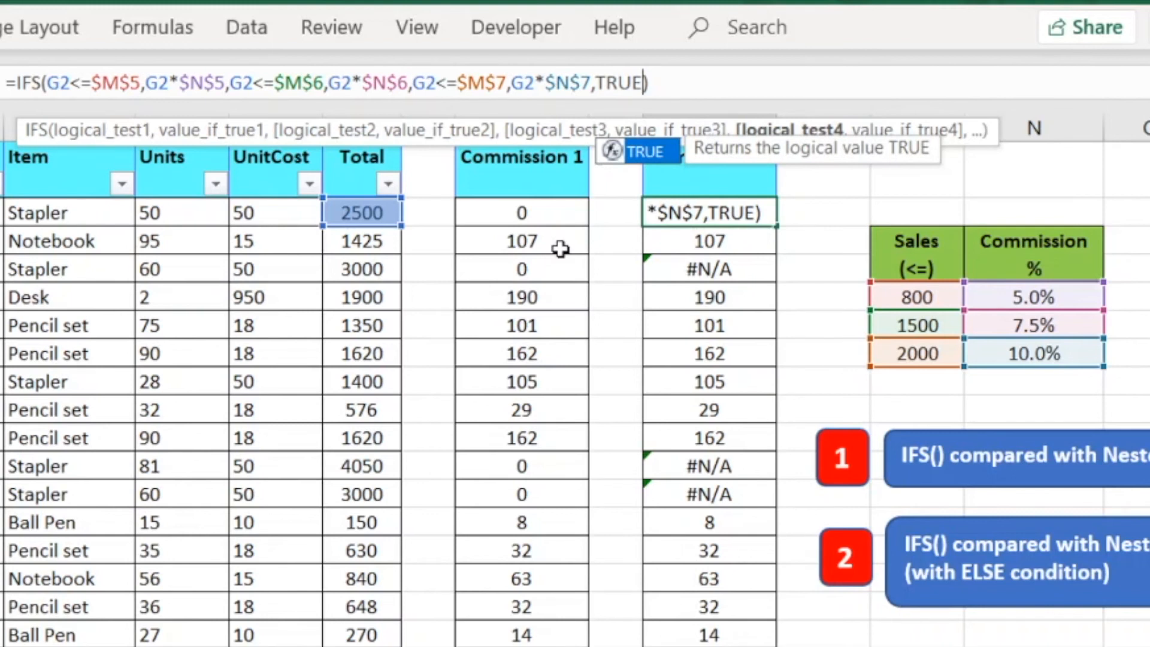
{"action": "type", "text": ","}
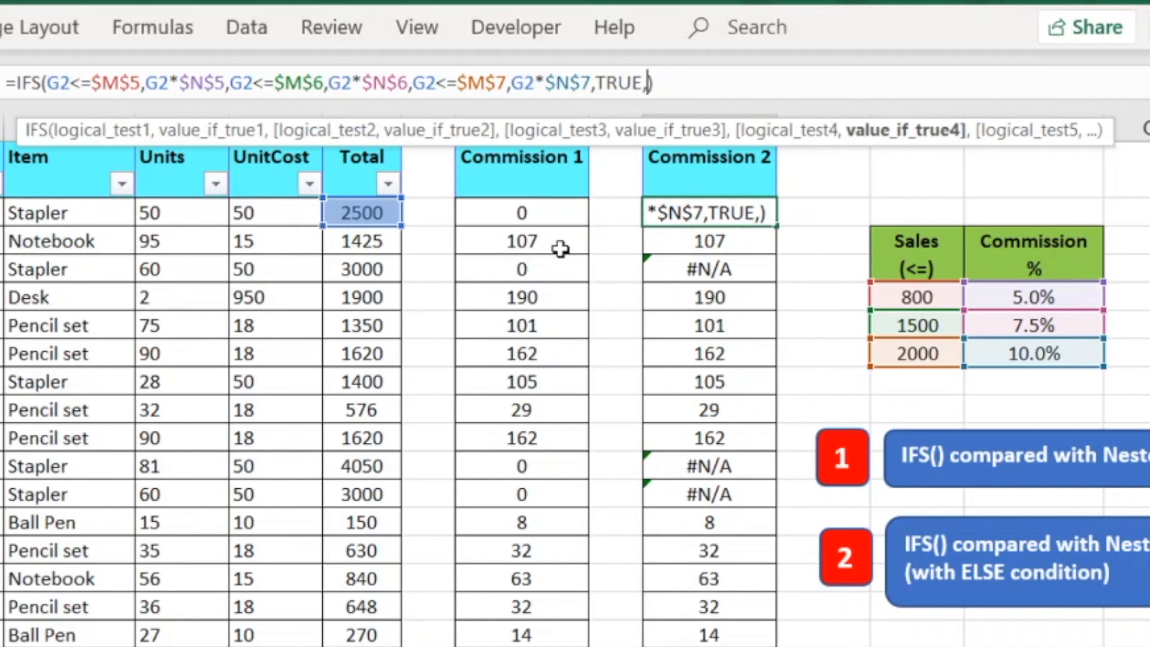
Step: Enter 0 as the fourth value if true, confirm the formula, and copy K2 down the Commission 2 column to K23
{"action": "type", "text": "0"}
{"action": "key", "text": "Return"}
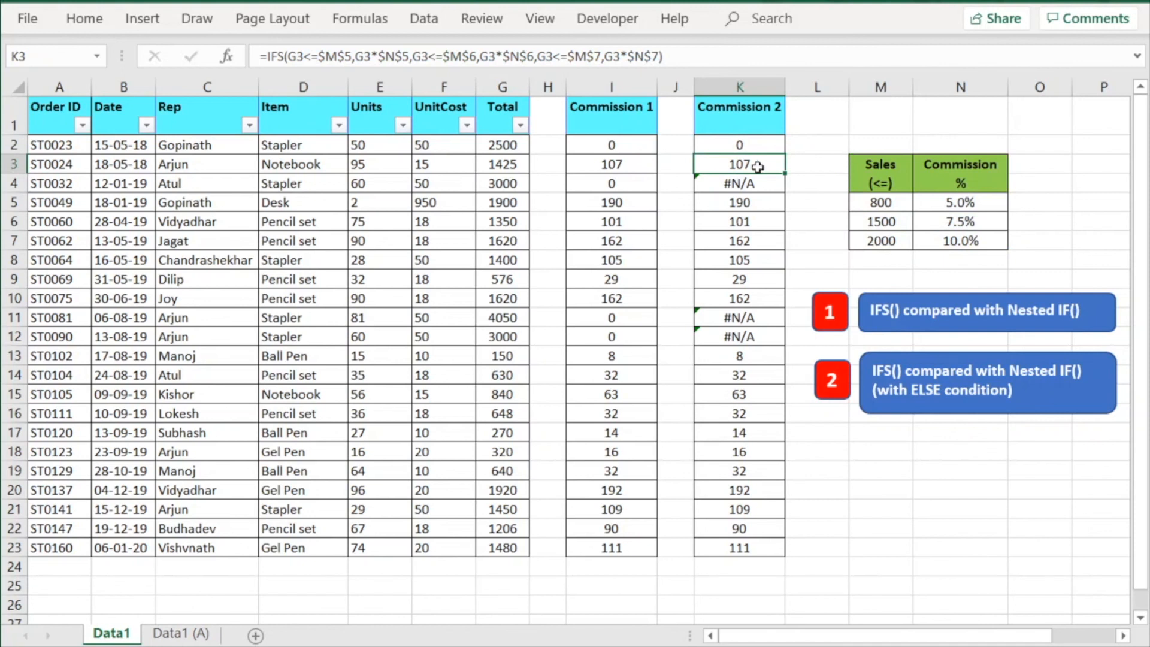
{"action": "left_click", "coordinate": [759, 147]}
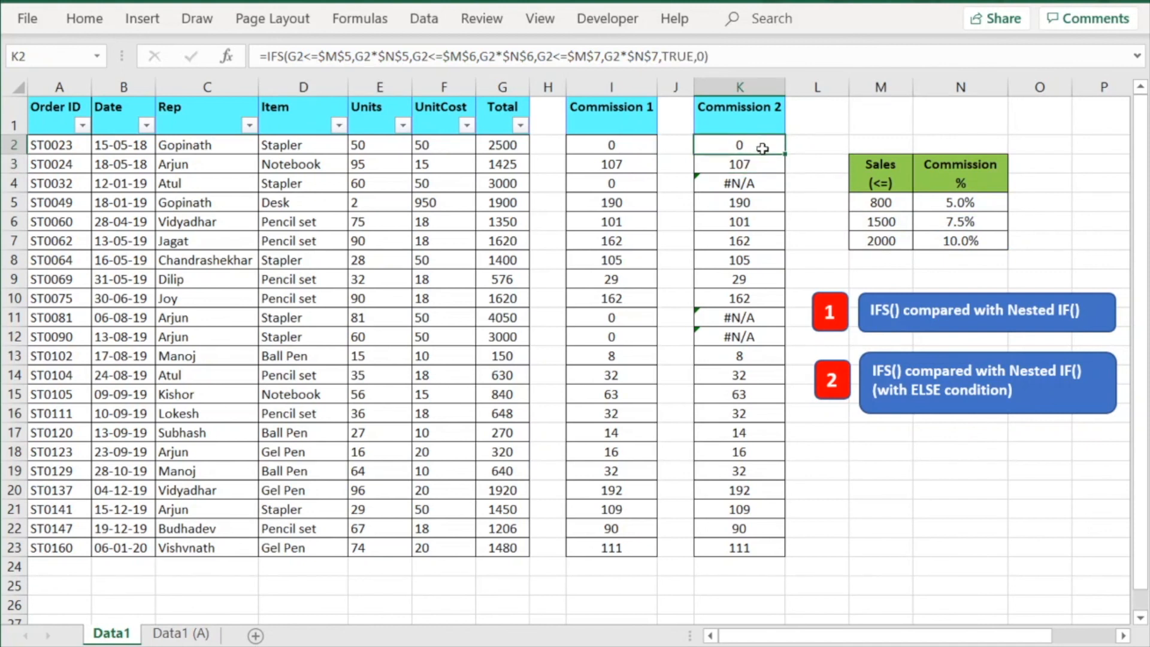
{"action": "left_click_drag", "start_coordinate": [785, 154], "coordinate": [790, 556]}
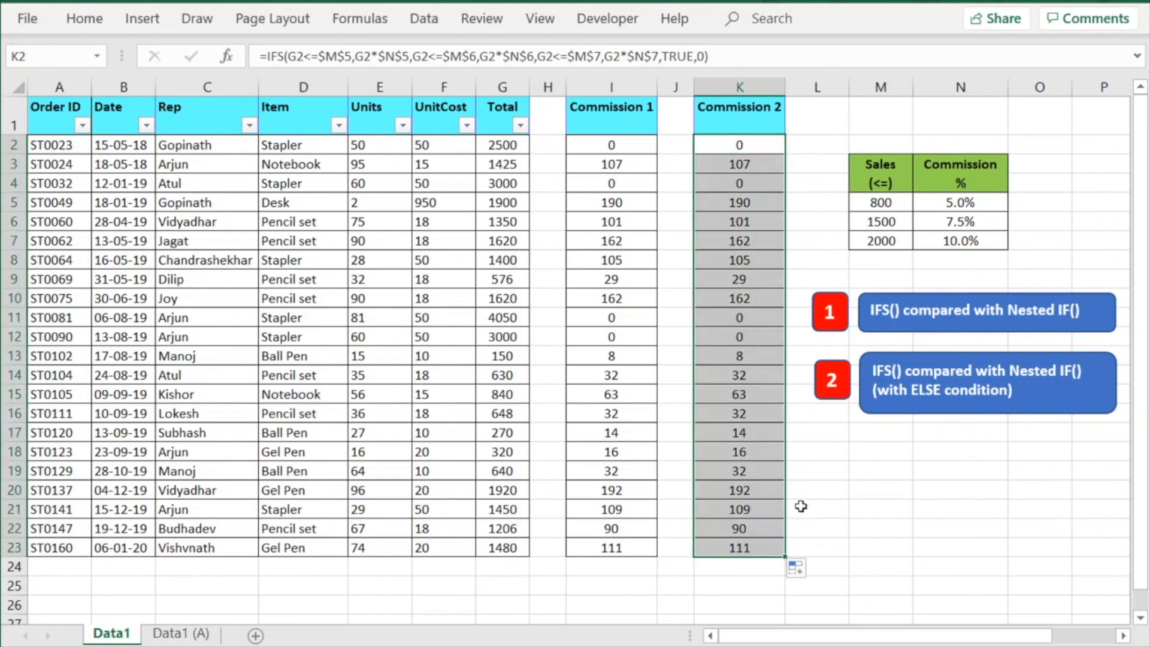